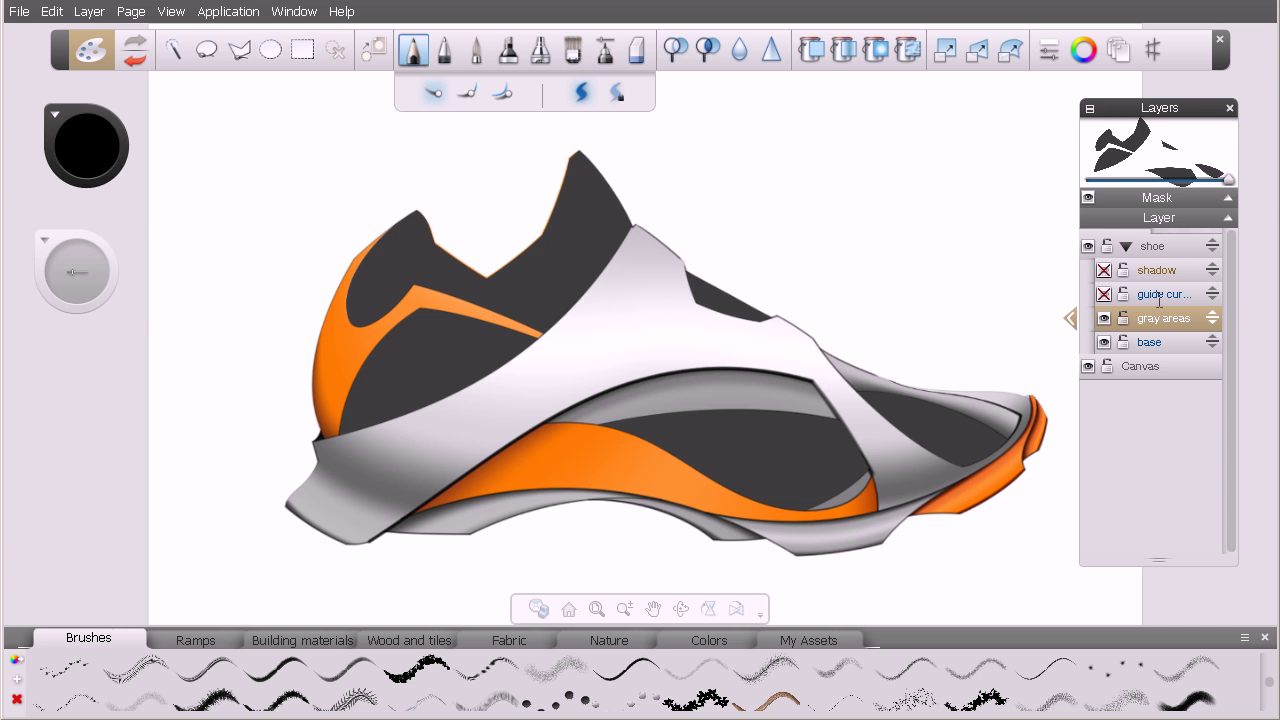
- Compare the gray areas and base layers by toggling each one's visibility in turn
click(1105, 320)
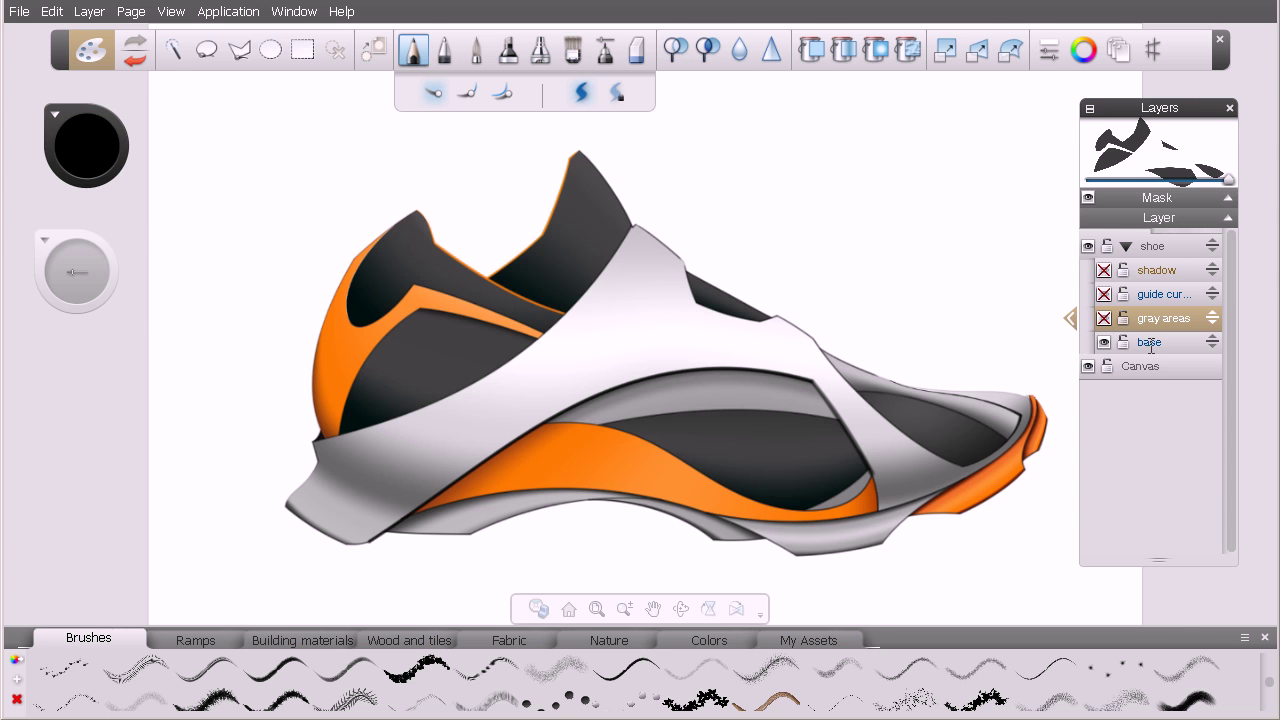
click(1140, 343)
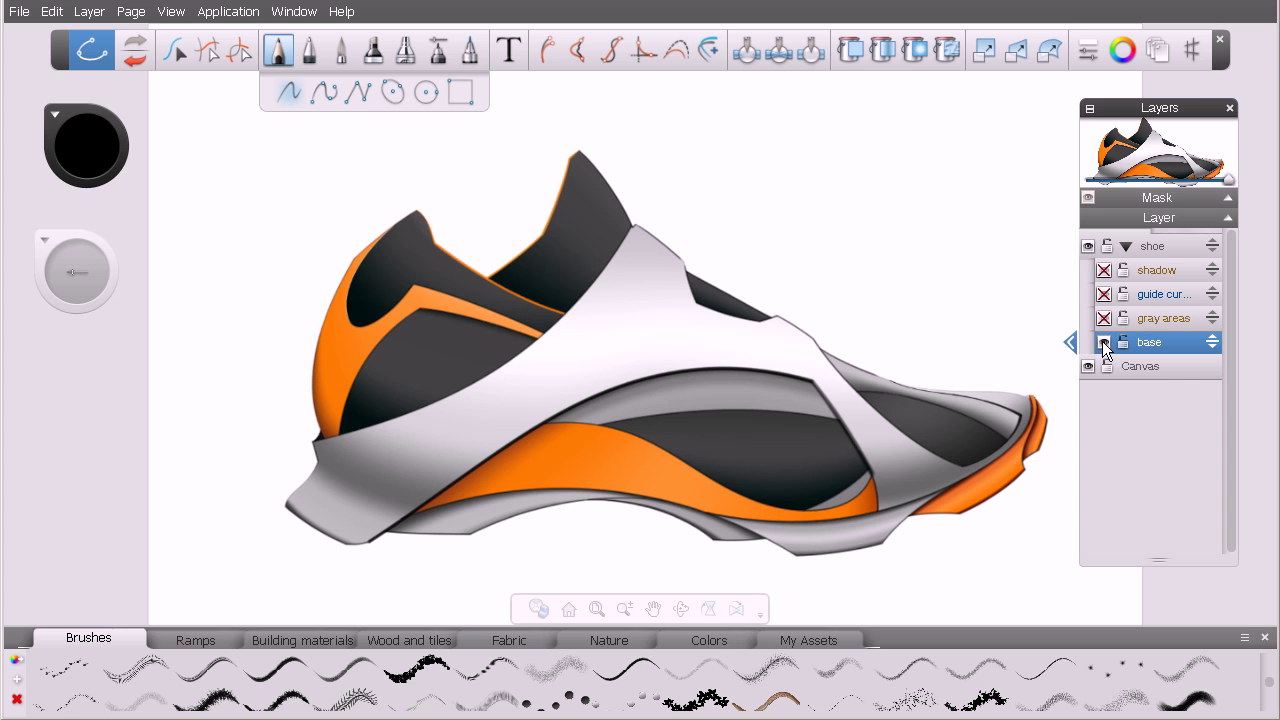
click(1104, 342)
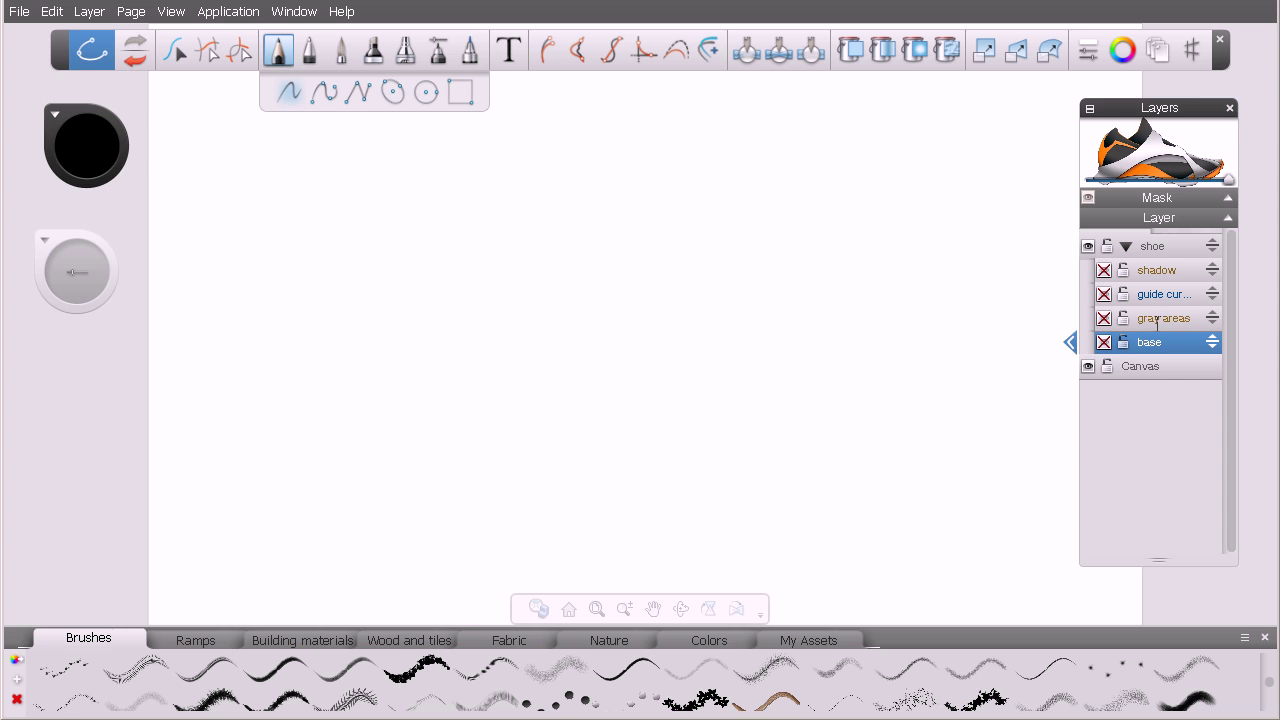
click(1104, 318)
click(1152, 318)
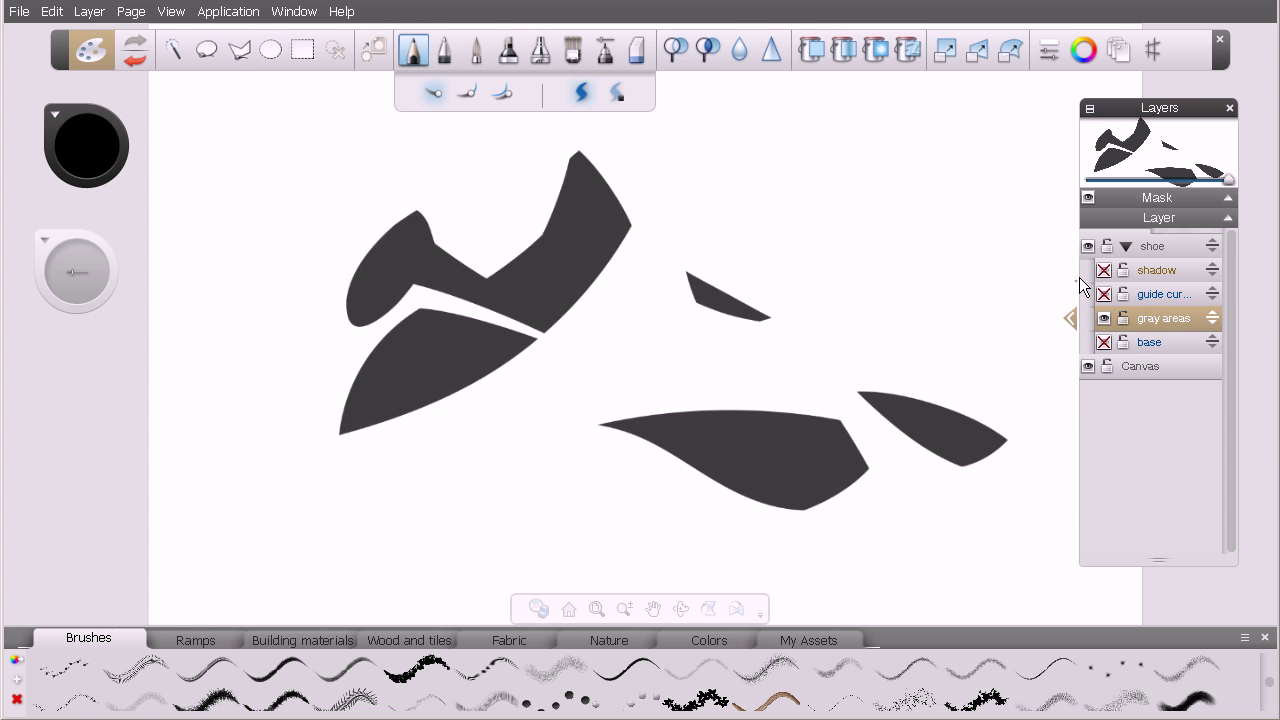
click(1104, 319)
click(1104, 342)
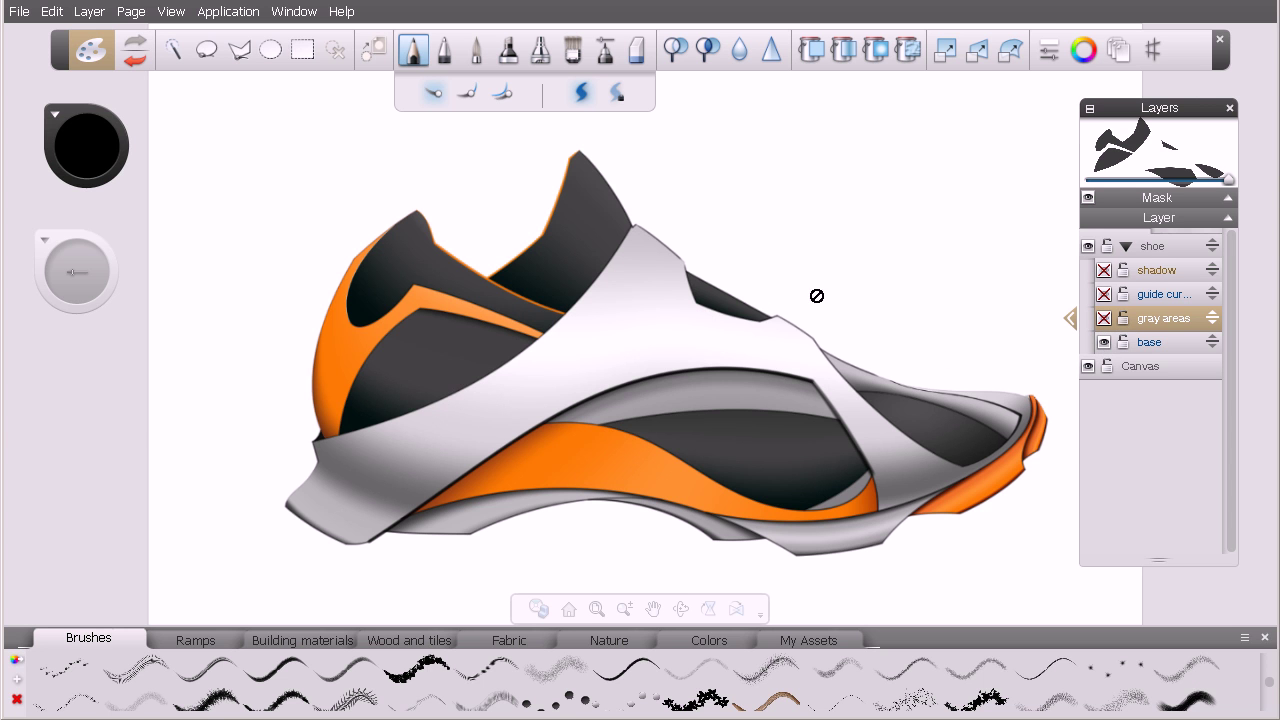
- Isolate the gray areas panels by hiding base and Canvas, then restore both and hide gray areas
click(1104, 319)
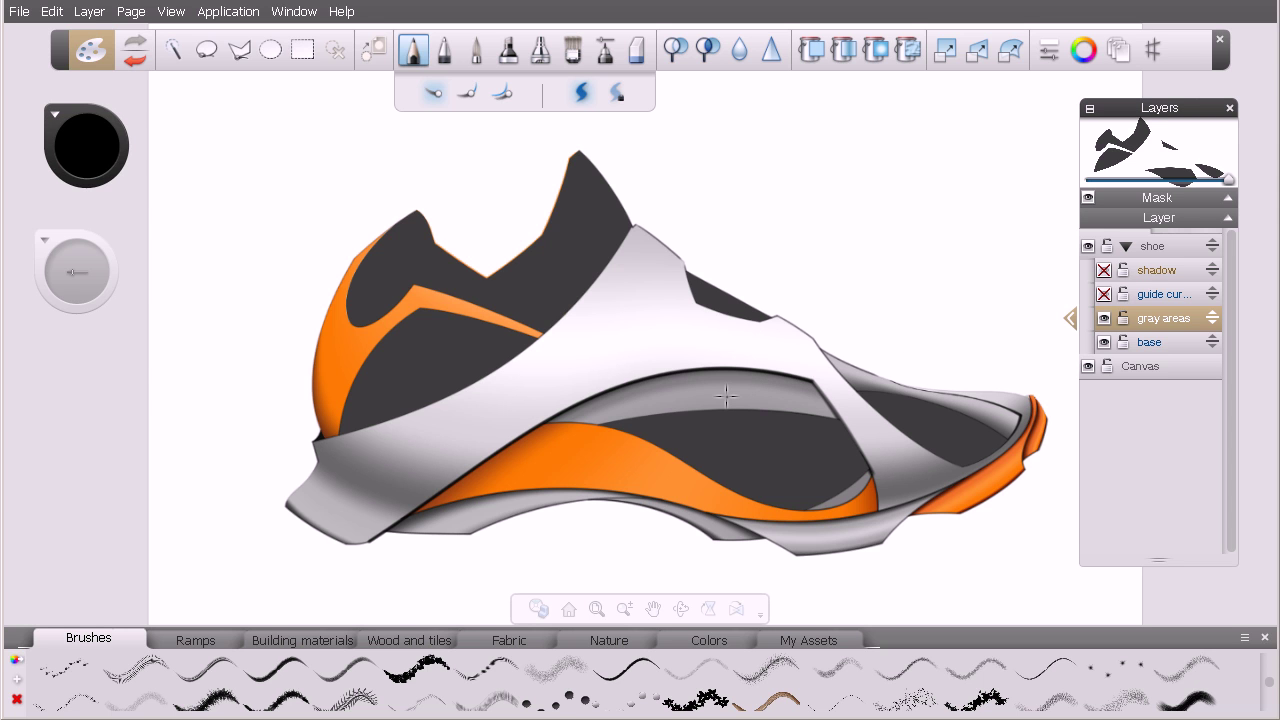
click(1104, 342)
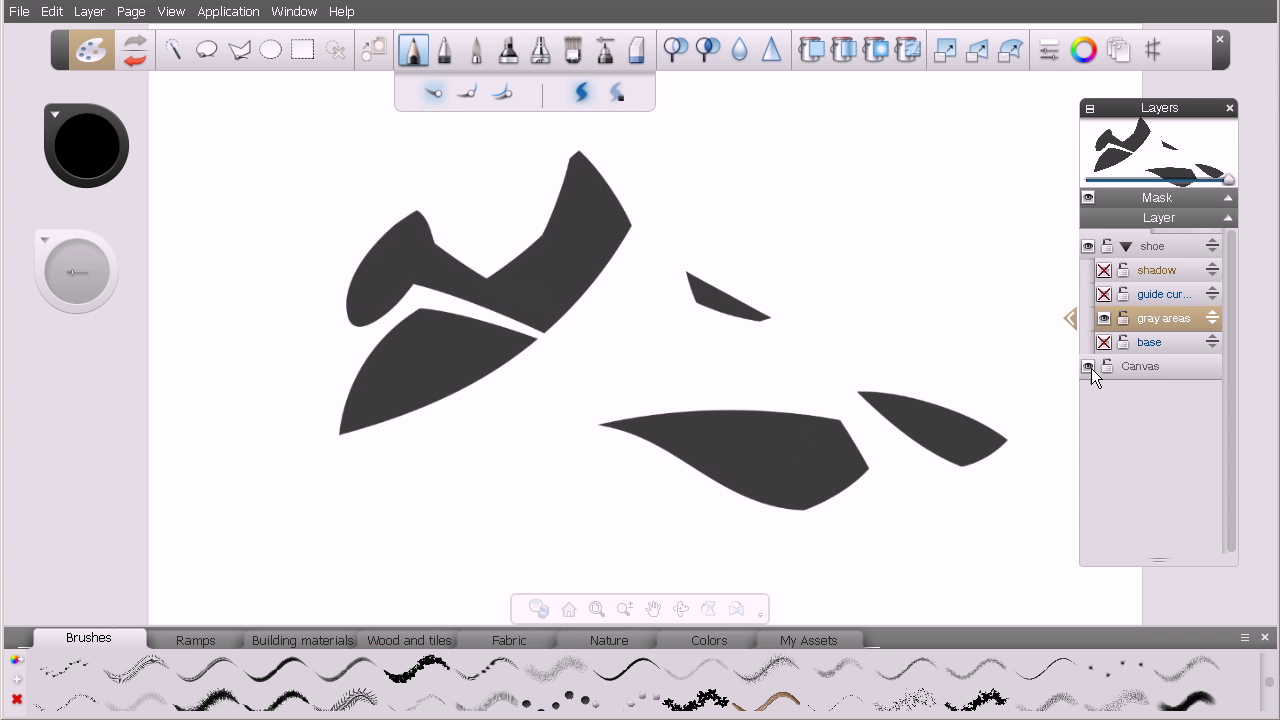
click(1090, 367)
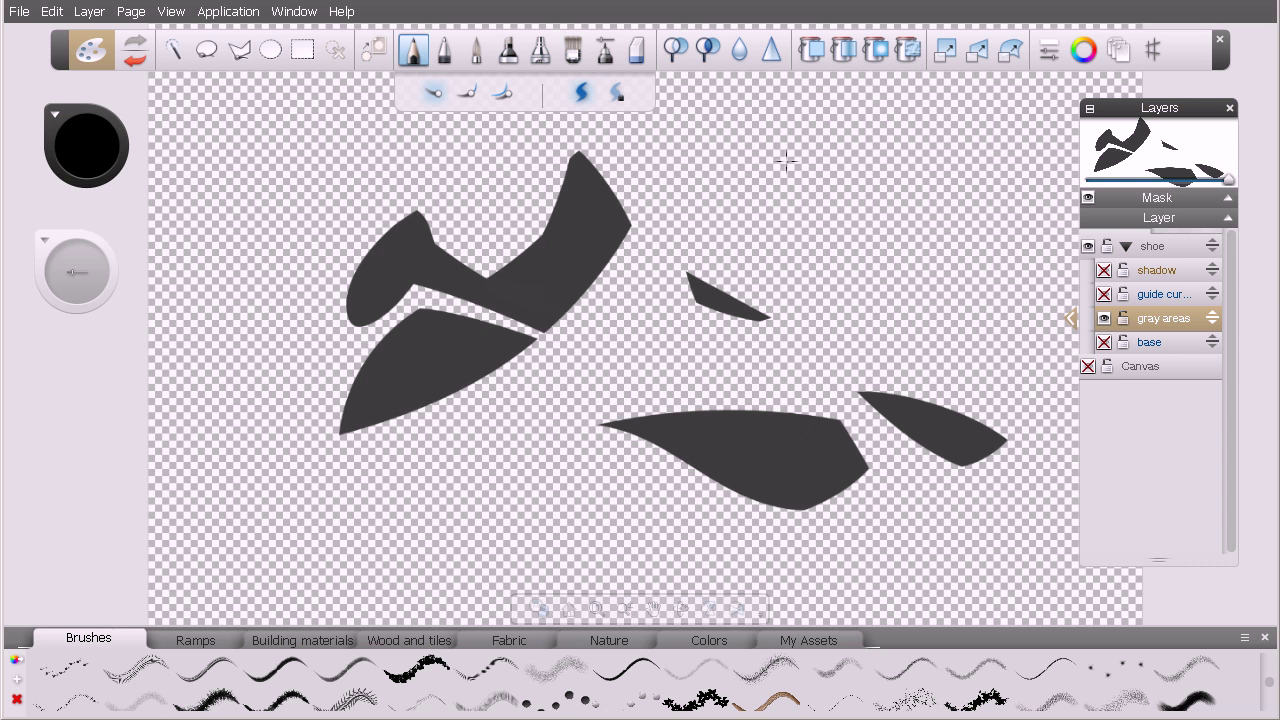
click(1088, 366)
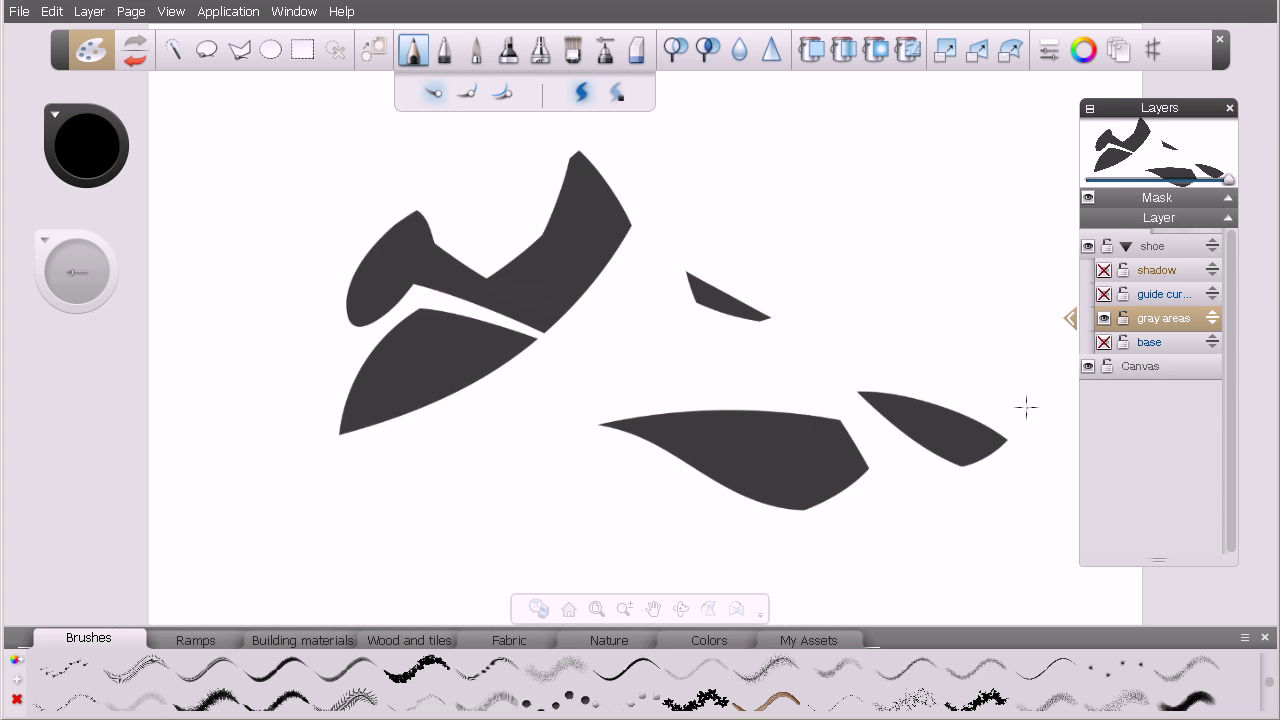
click(1104, 342)
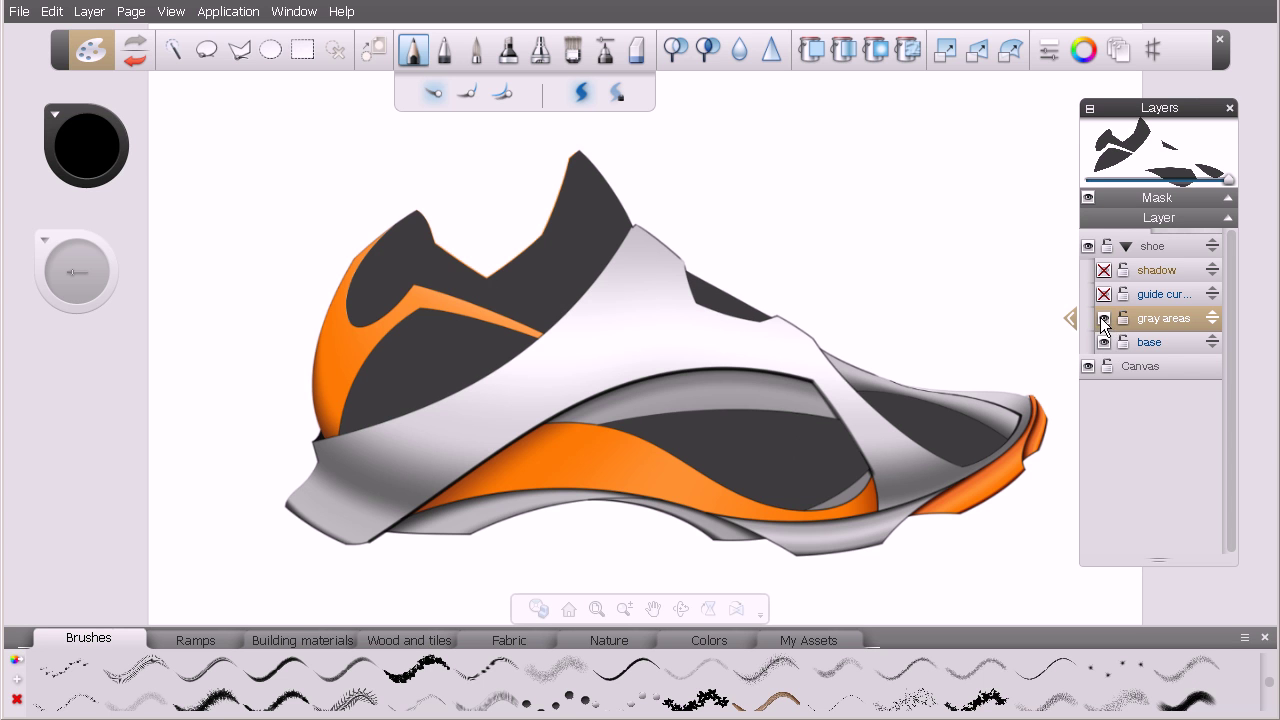
click(1104, 318)
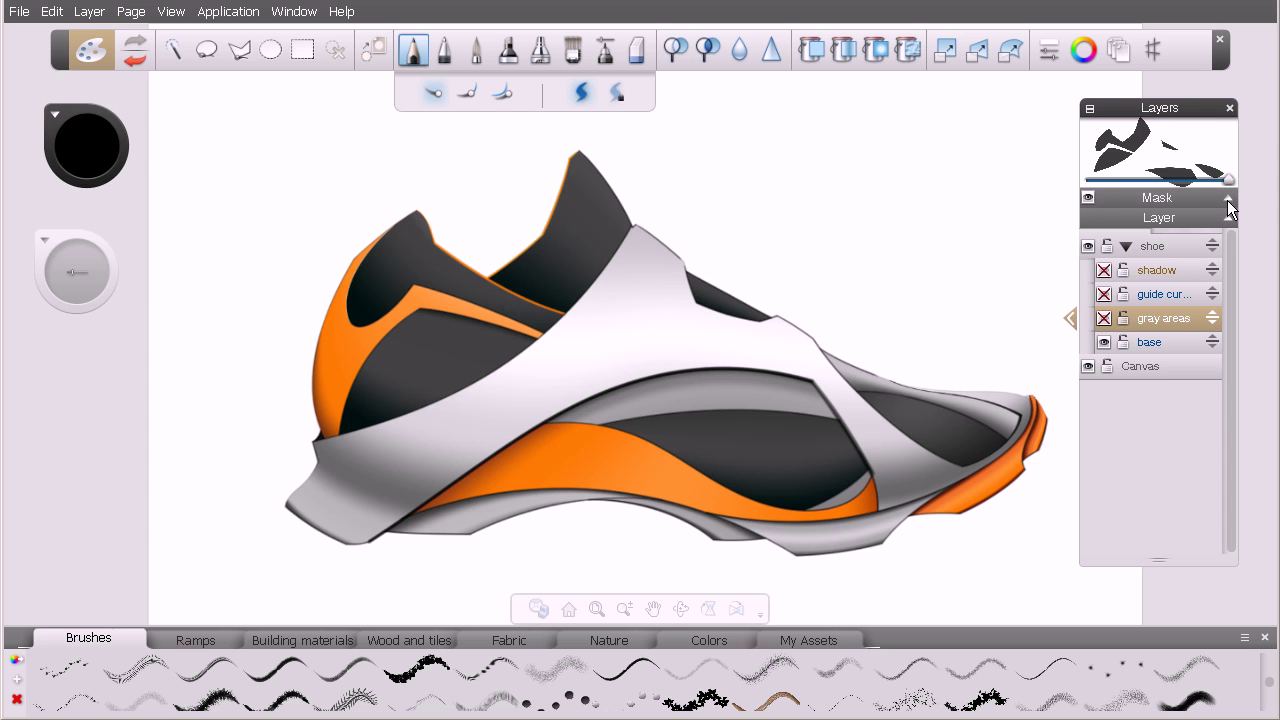
- Add Mask Paint 1 as a new paint mask from the Mask header's popup
click(1159, 205)
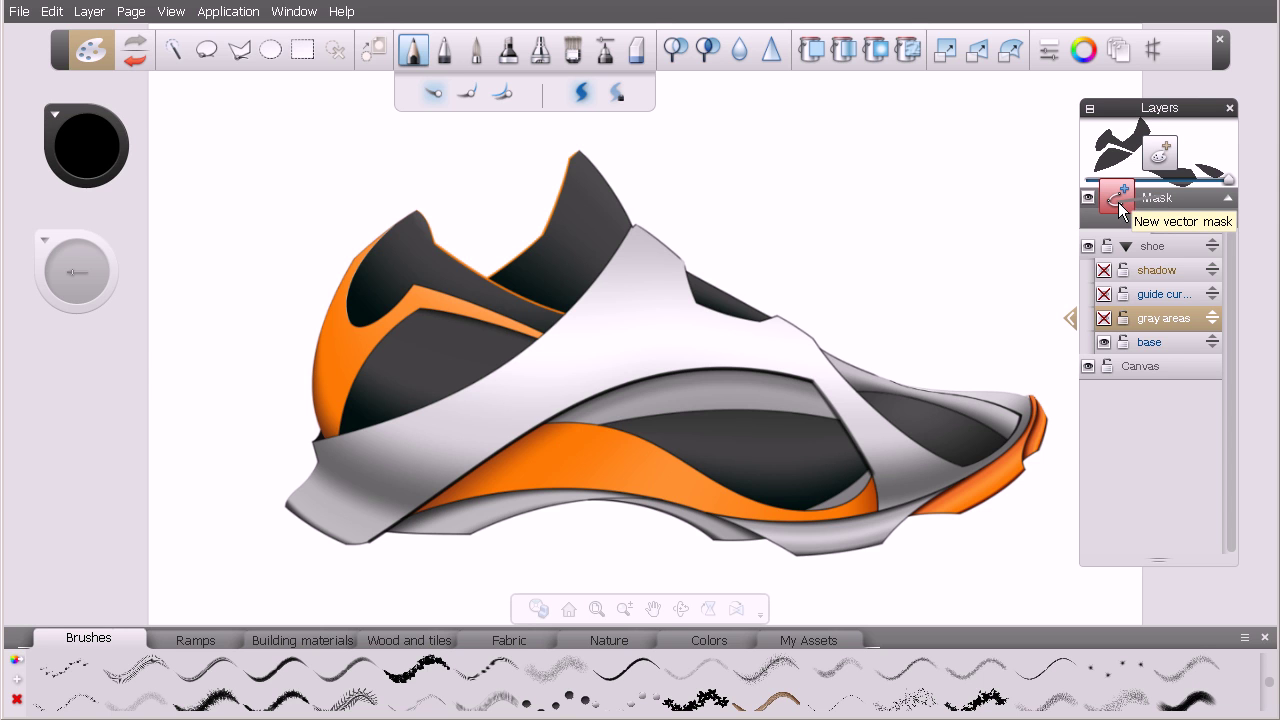
click(1162, 158)
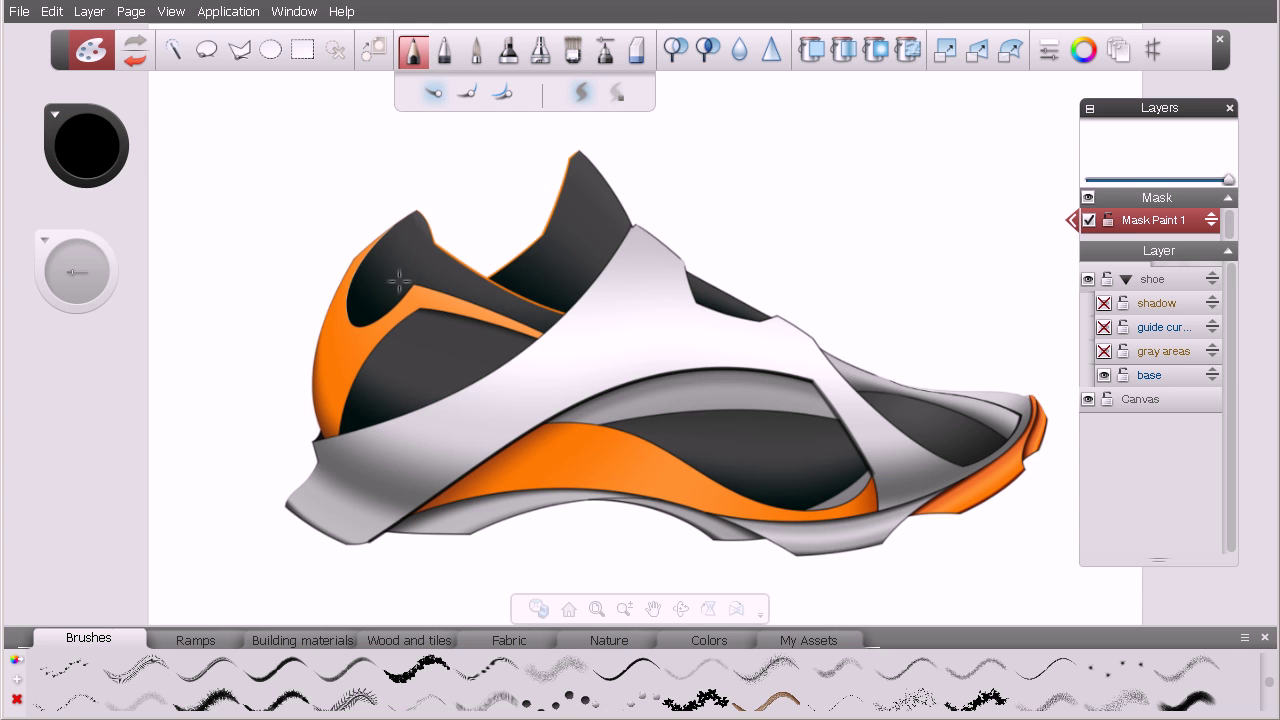
- Sample black from the shoe as the brush colour and set the Solid brush to size 37.2
click(440, 58)
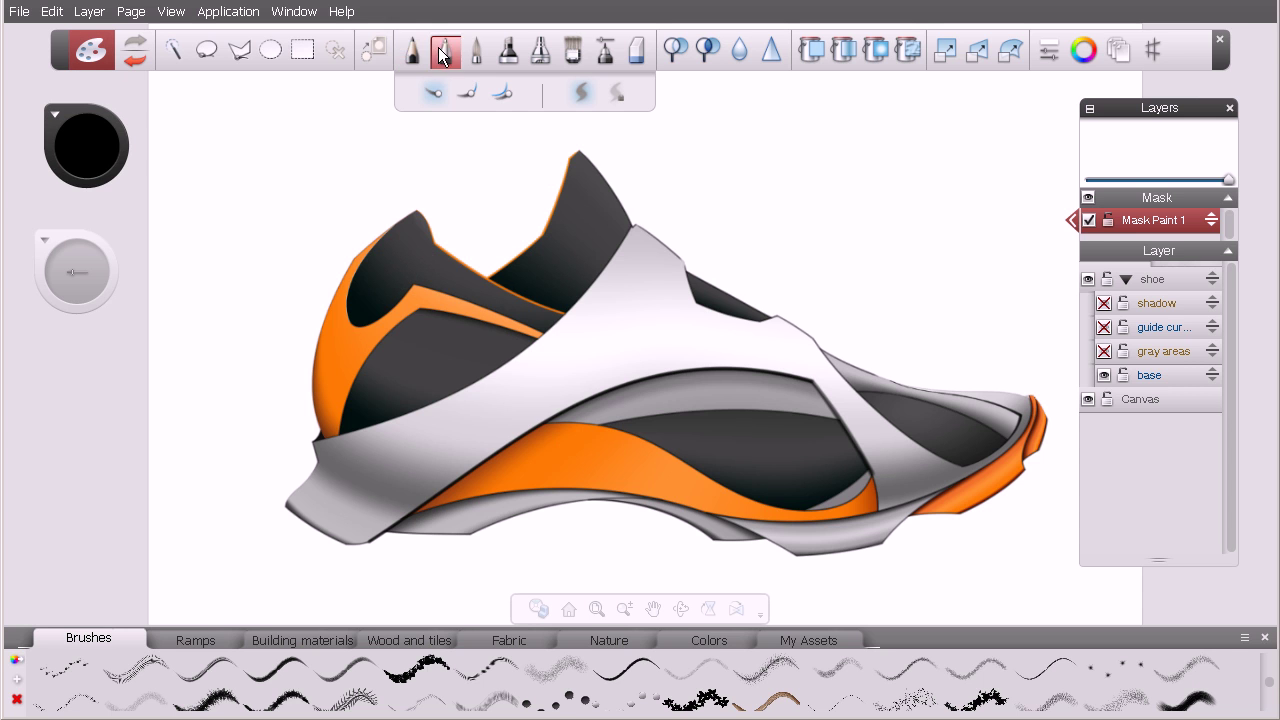
click(474, 48)
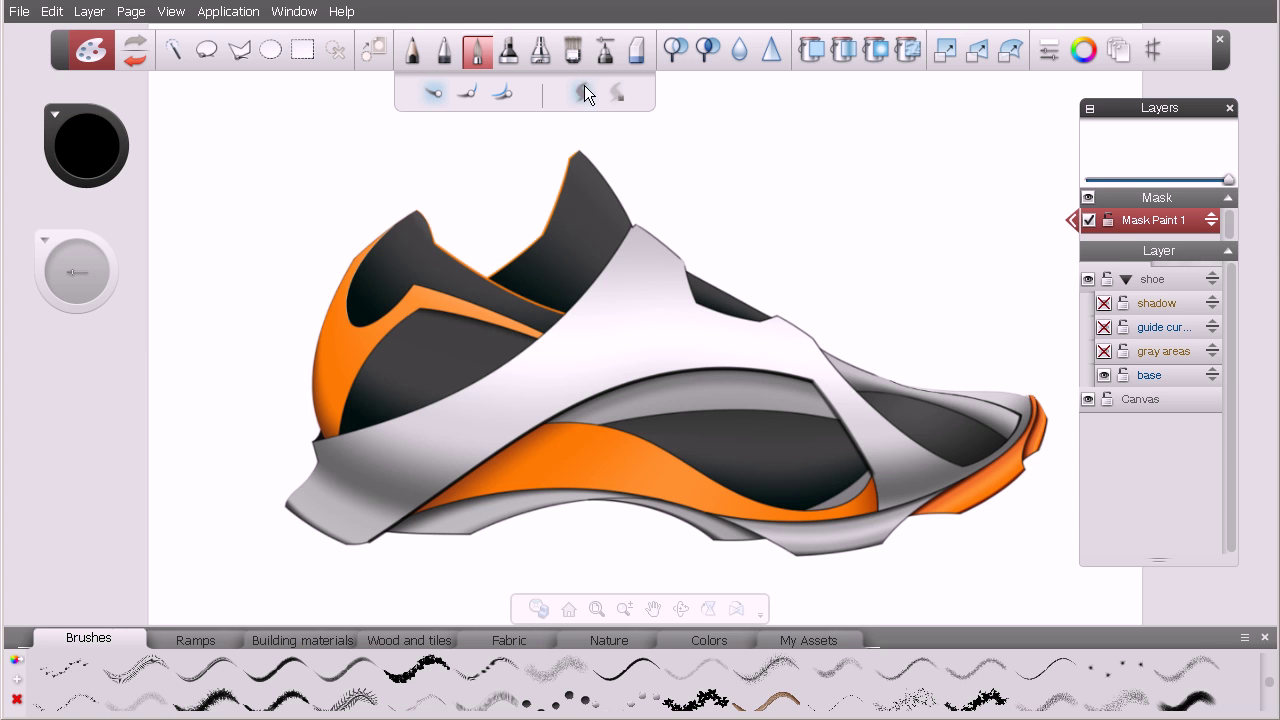
click(95, 142)
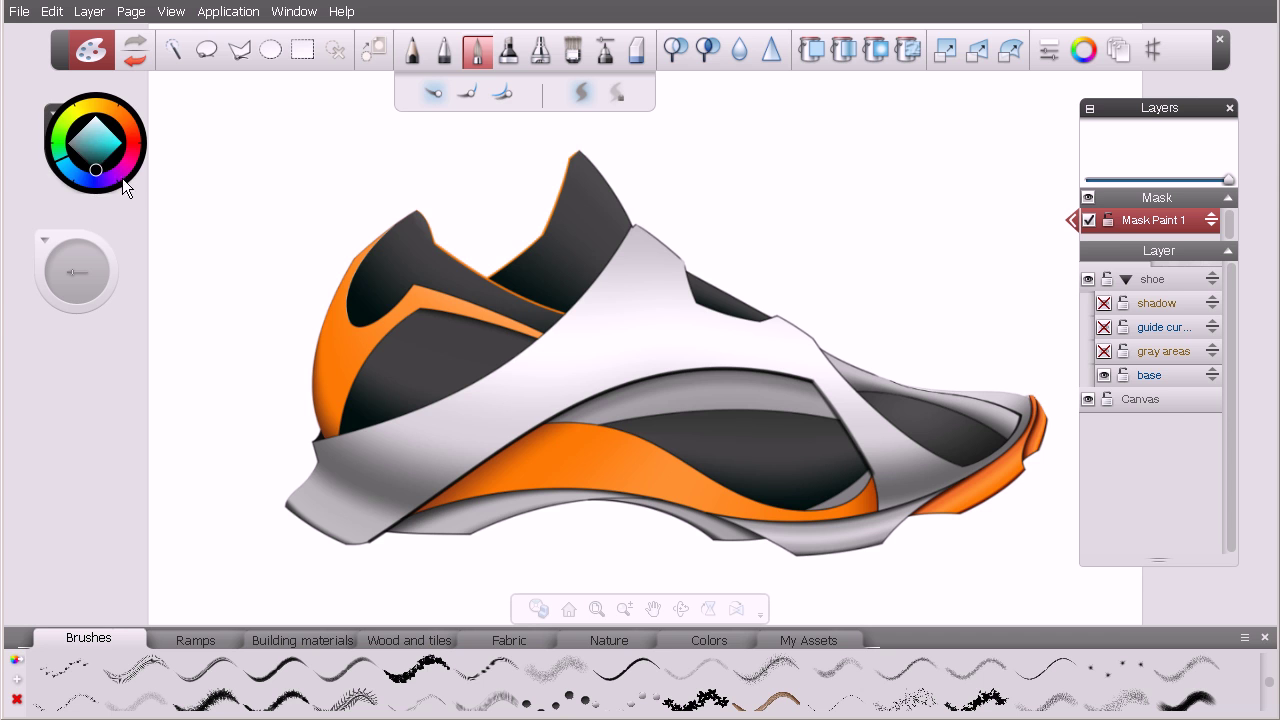
drag(95, 173, 640, 323)
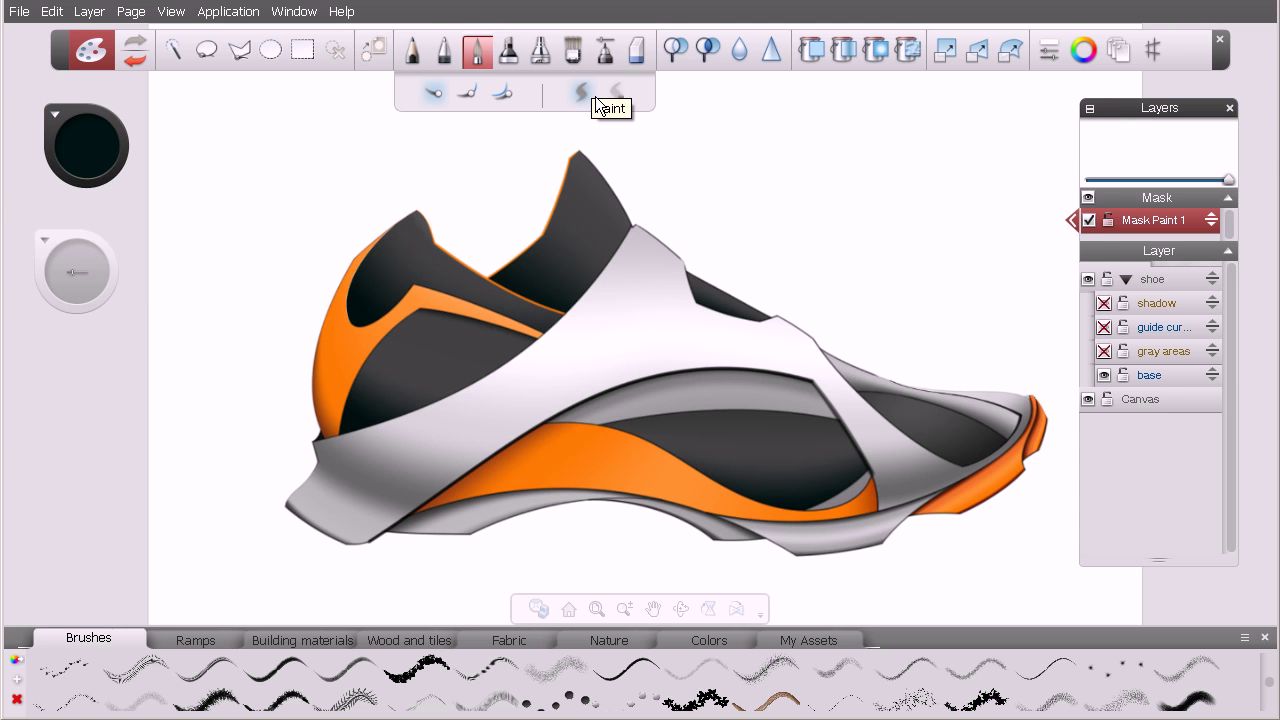
click(573, 46)
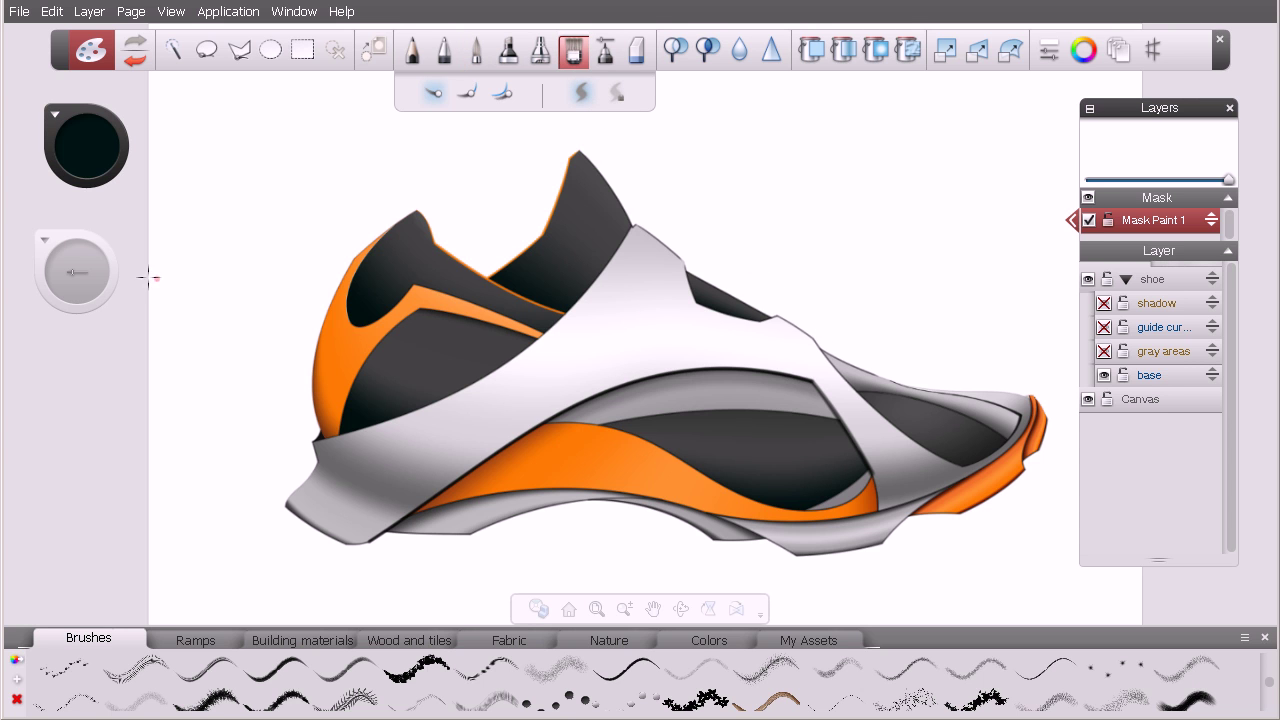
click(44, 240)
drag(86, 342, 124, 348)
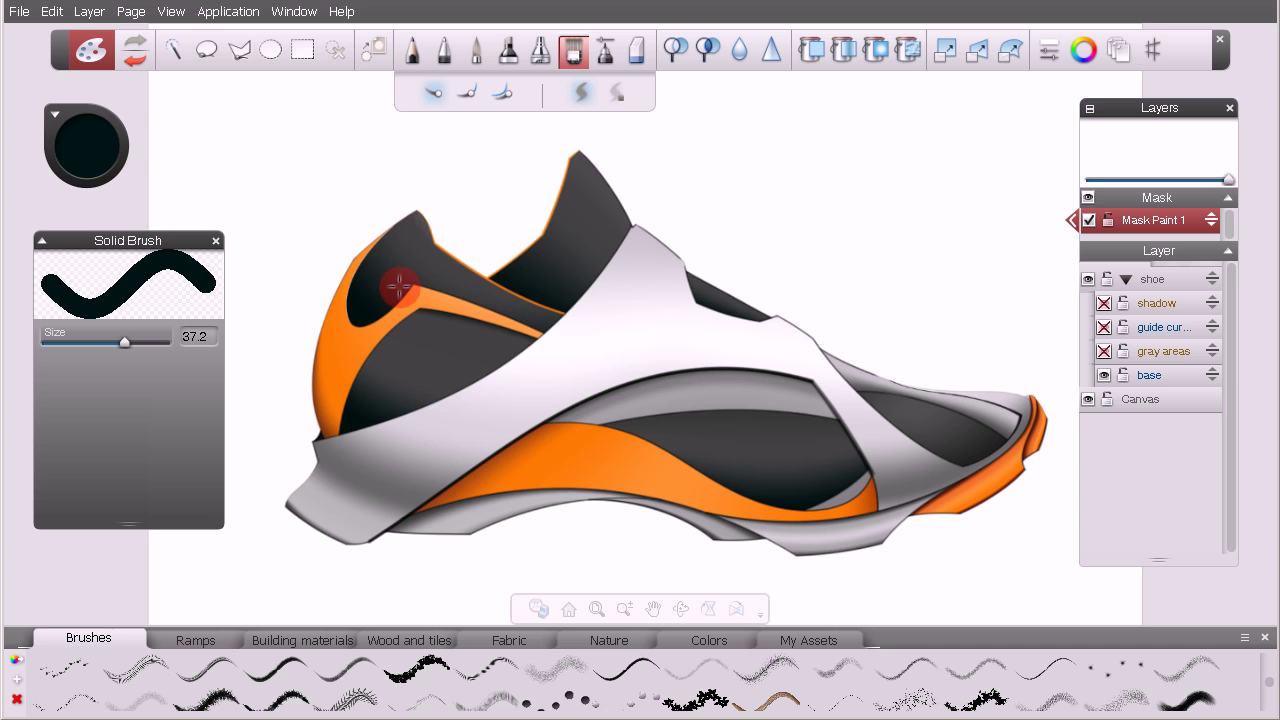
- Paint a black blob on Mask Paint 1 above the shoe, then a dark grey stroke over its right side
mouse_move(883, 171)
mouse_down()
mouse_move(836, 174)
mouse_move(831, 194)
mouse_move(904, 213)
mouse_move(815, 232)
mouse_move(914, 231)
mouse_move(838, 266)
mouse_move(863, 281)
mouse_move(827, 194)
mouse_move(911, 206)
mouse_move(829, 183)
mouse_move(803, 238)
mouse_move(879, 279)
mouse_move(909, 253)
mouse_move(906, 269)
mouse_move(914, 218)
mouse_move(850, 264)
mouse_move(790, 250)
mouse_move(856, 259)
mouse_move(883, 180)
mouse_move(794, 249)
mouse_move(866, 301)
mouse_move(927, 218)
mouse_move(811, 175)
mouse_move(789, 262)
mouse_up()
mouse_move(846, 181)
mouse_down()
mouse_move(888, 177)
mouse_move(816, 173)
mouse_move(769, 213)
mouse_move(765, 246)
mouse_move(807, 288)
mouse_up()
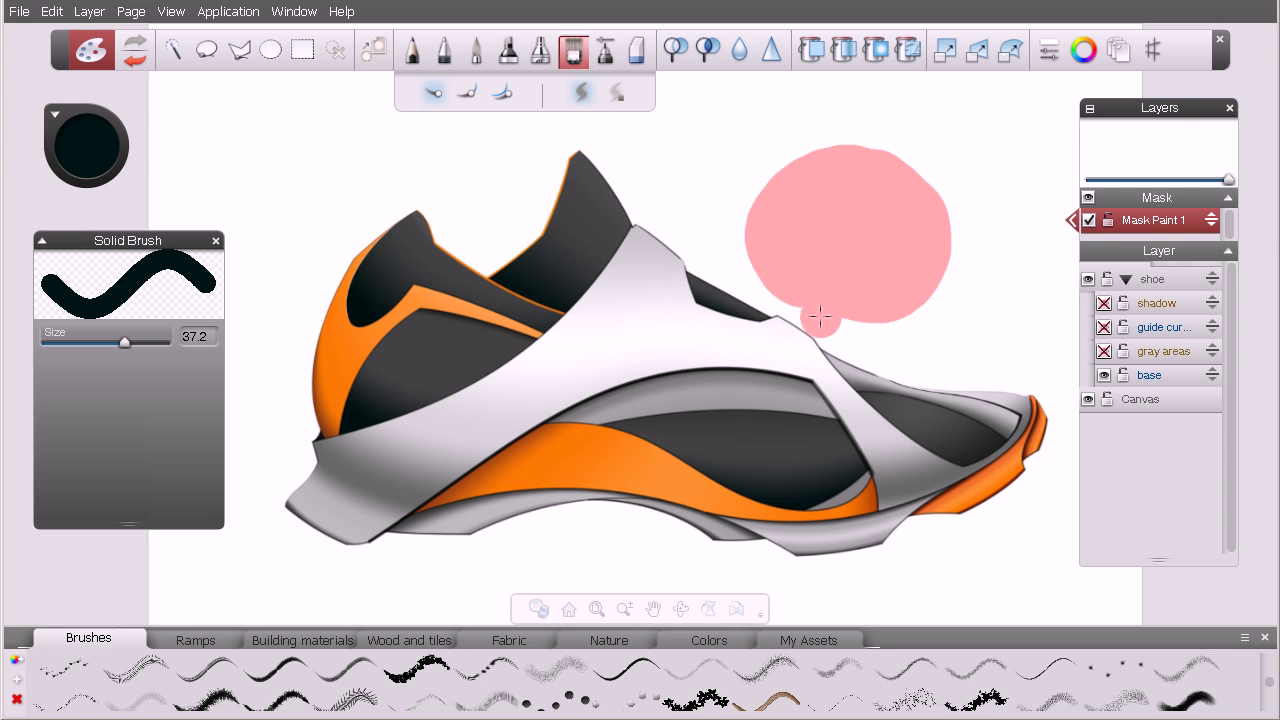
mouse_move(87, 148)
mouse_down()
mouse_move(88, 172)
mouse_move(53, 151)
mouse_up()
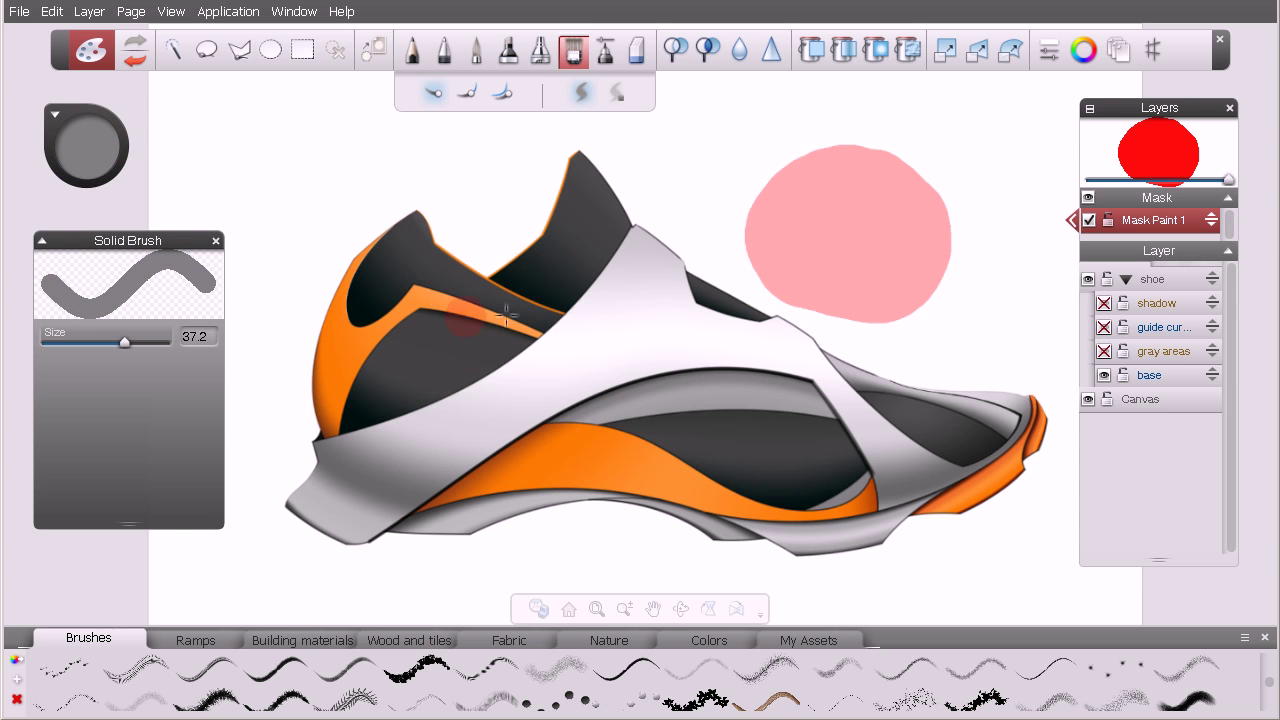
mouse_move(952, 198)
mouse_down()
mouse_move(913, 292)
mouse_move(951, 192)
mouse_move(899, 301)
mouse_move(933, 197)
mouse_move(886, 318)
mouse_move(936, 190)
mouse_move(893, 318)
mouse_move(939, 215)
mouse_move(939, 230)
mouse_move(903, 321)
mouse_move(950, 186)
mouse_up()
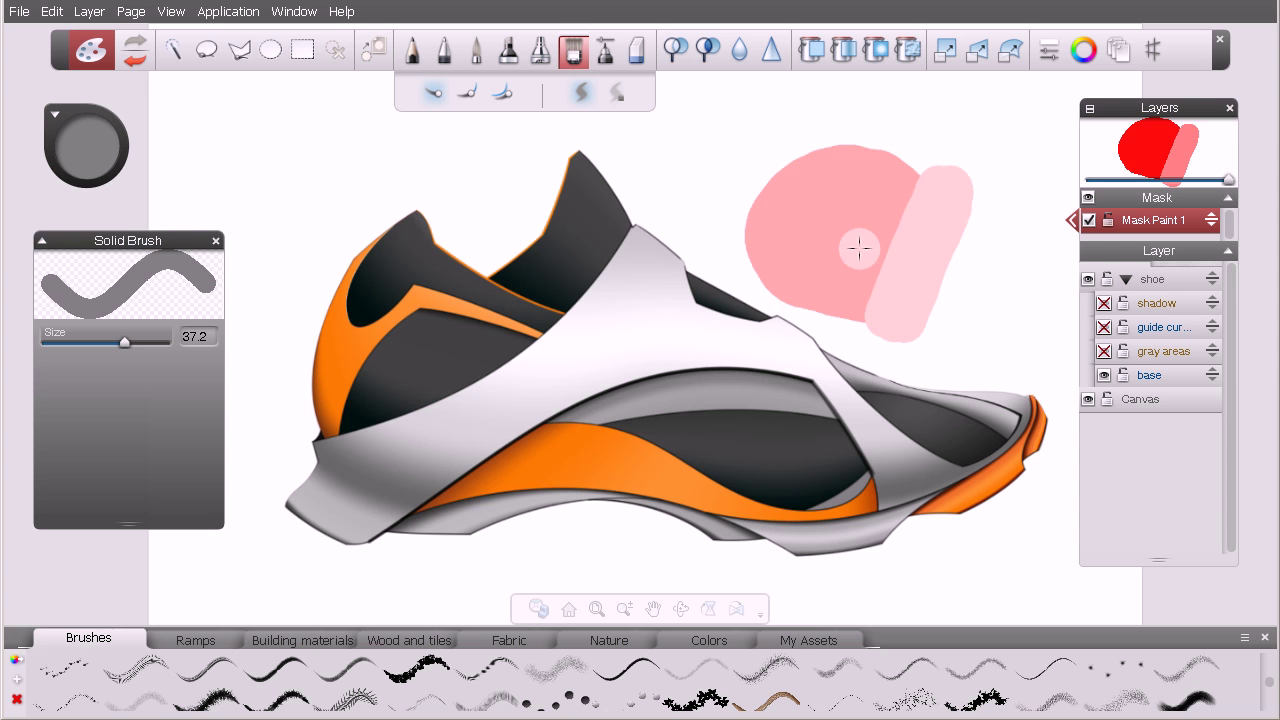
click(1090, 220)
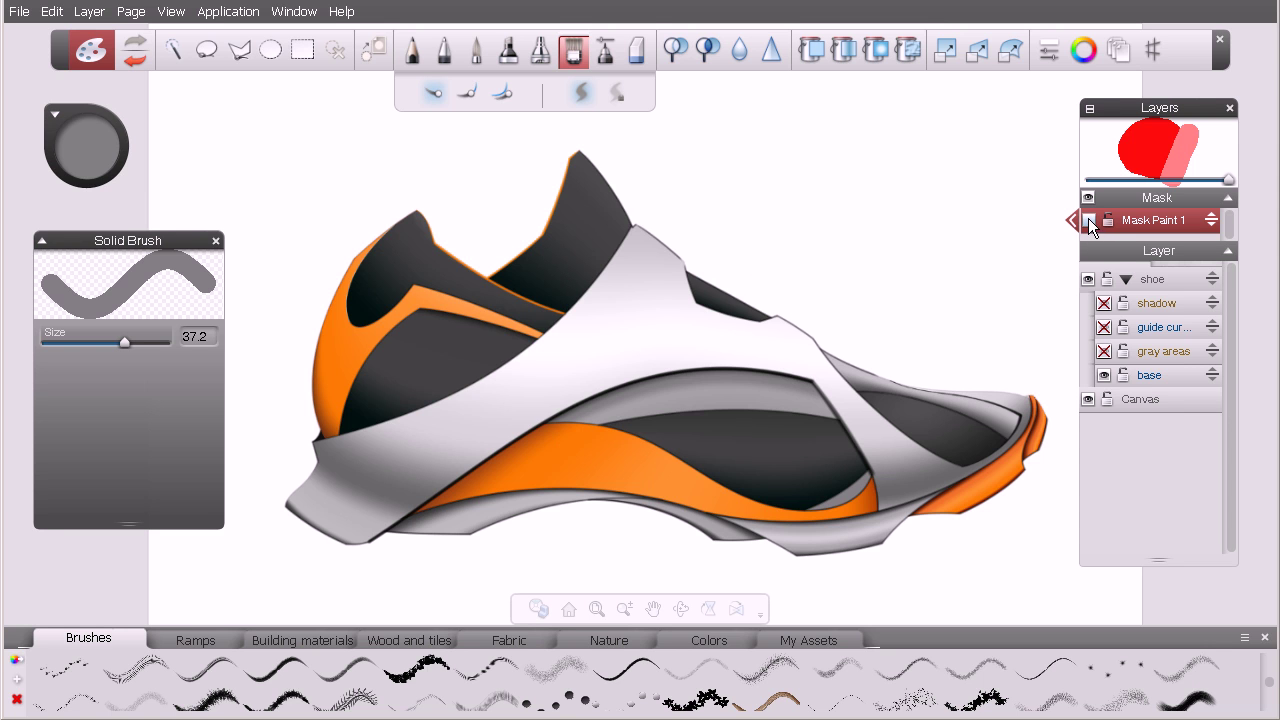
click(1091, 222)
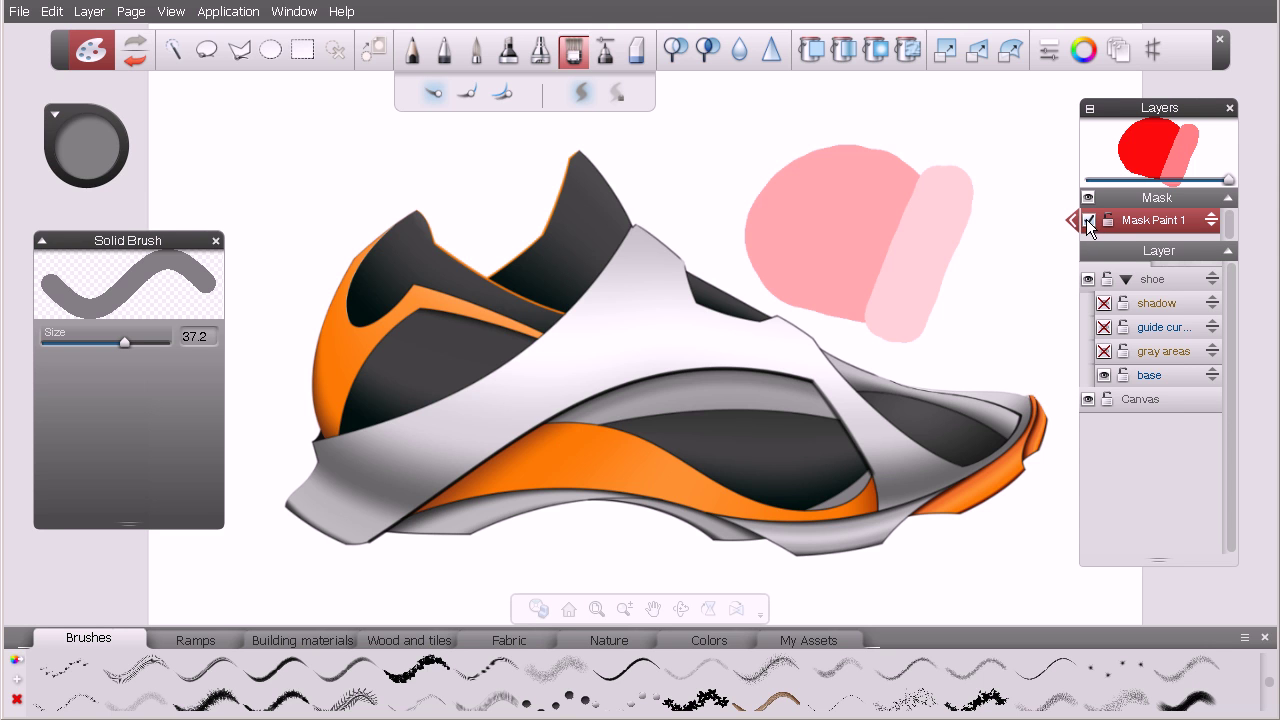
click(1090, 222)
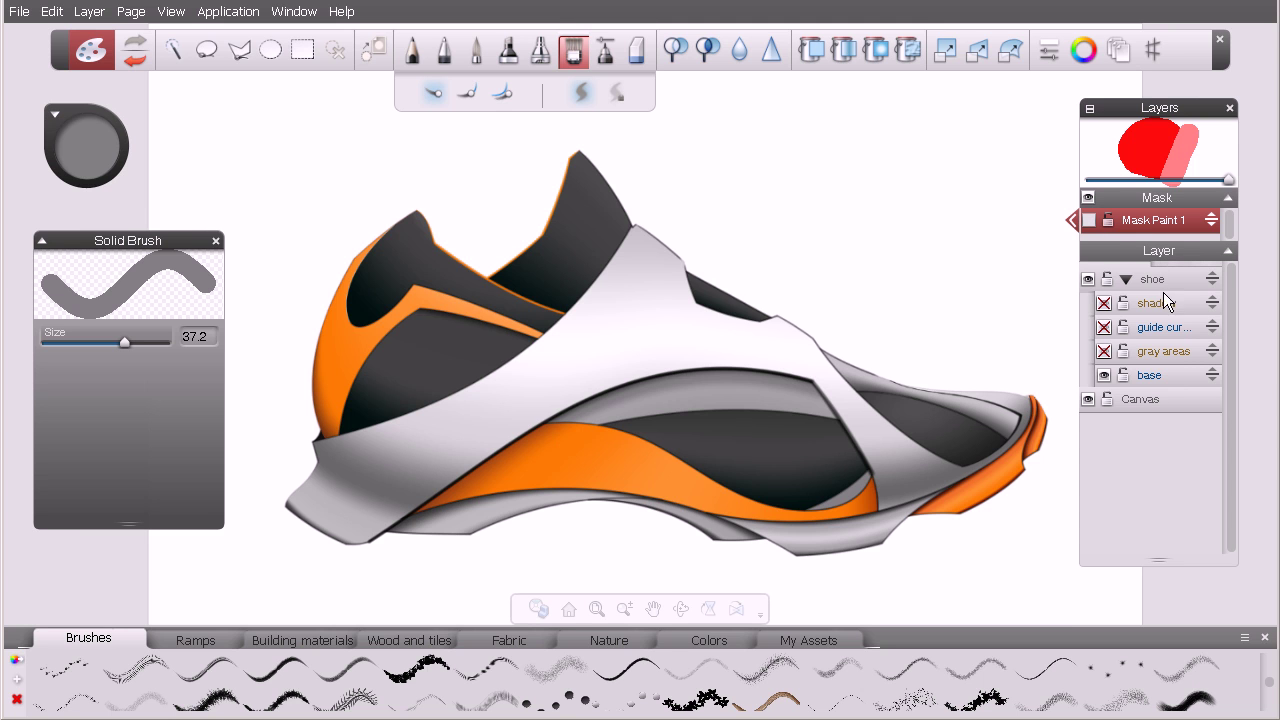
drag(1165, 557, 1177, 683)
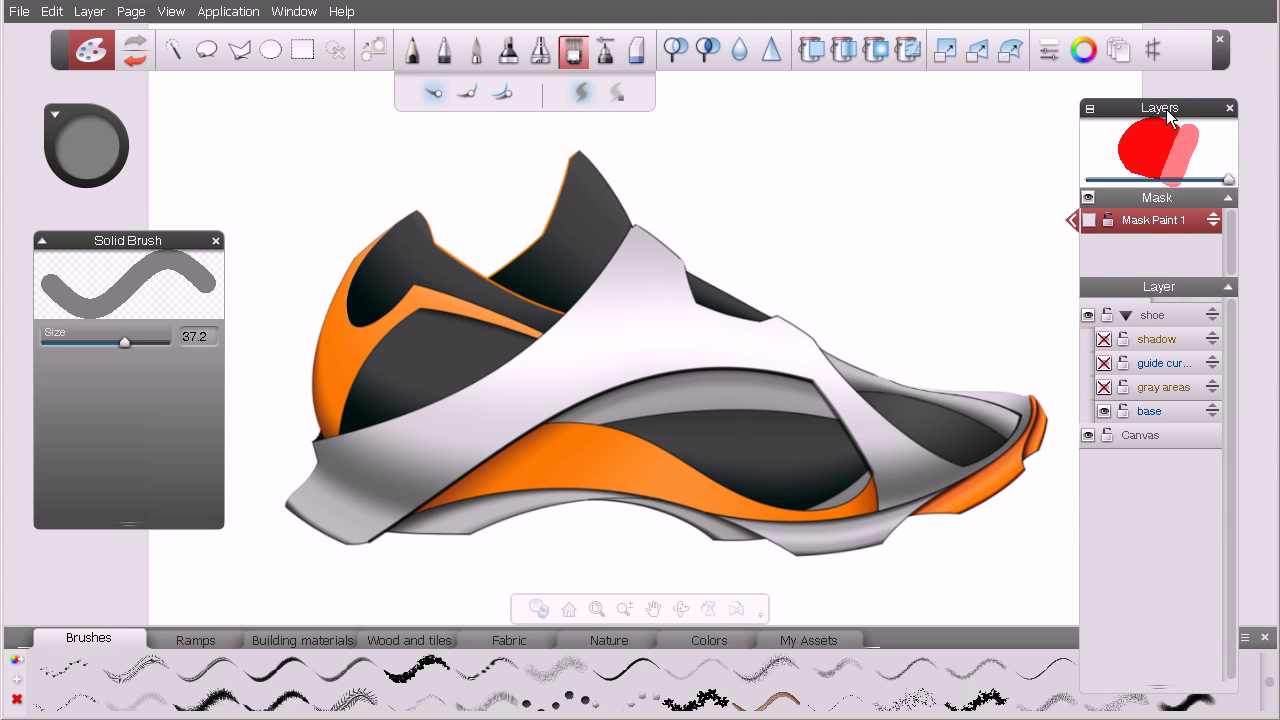
drag(1165, 114, 1165, 94)
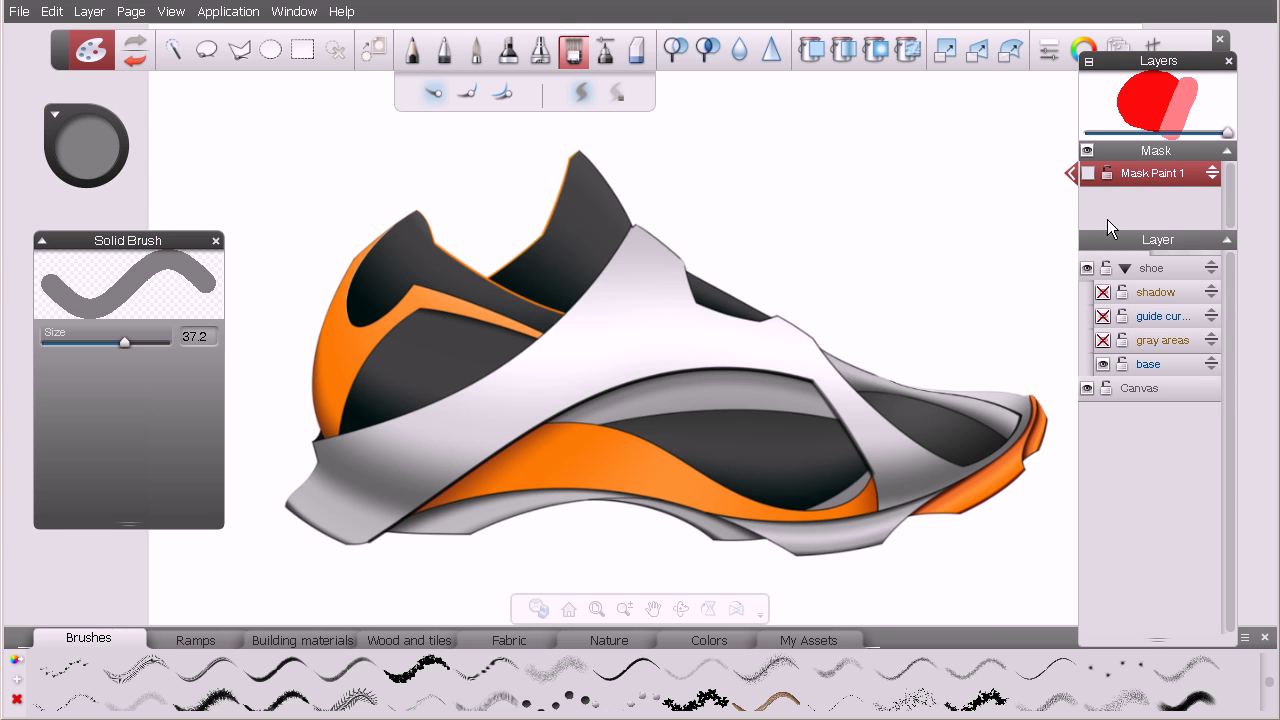
click(1087, 173)
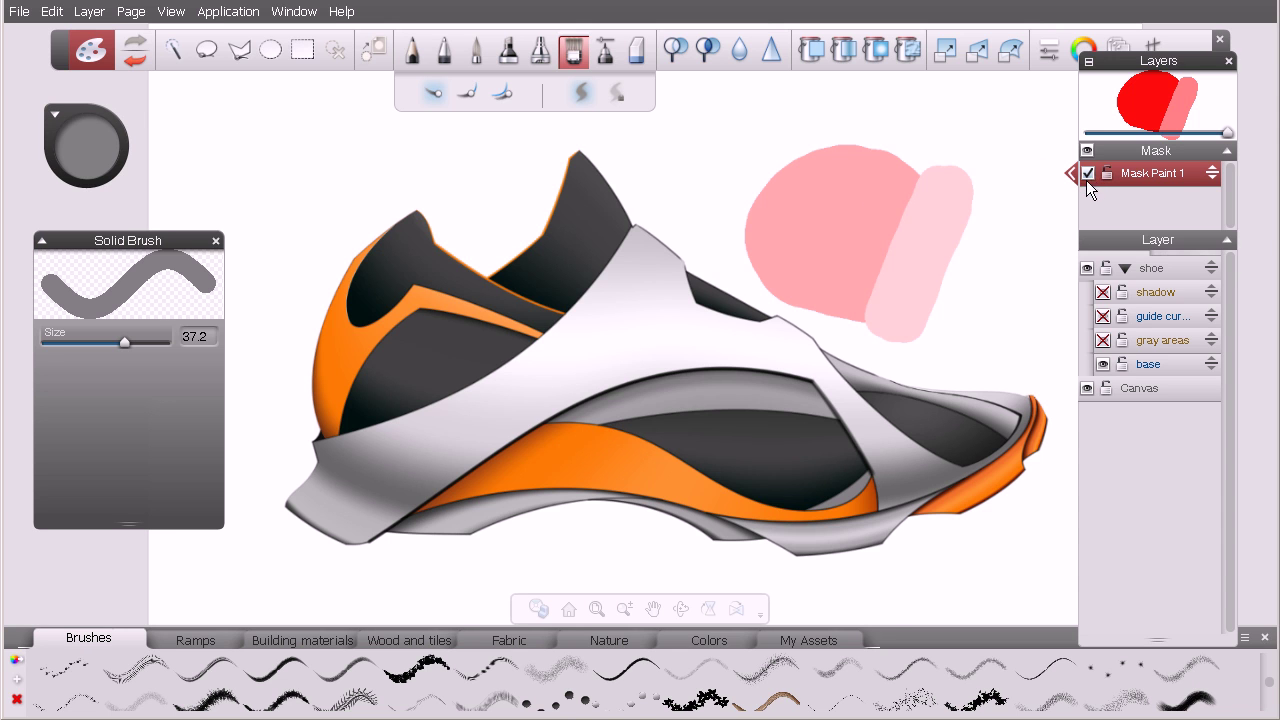
- Add a paint layer above gray areas and paint a thick blue diagonal stroke across the pink mask
click(1160, 341)
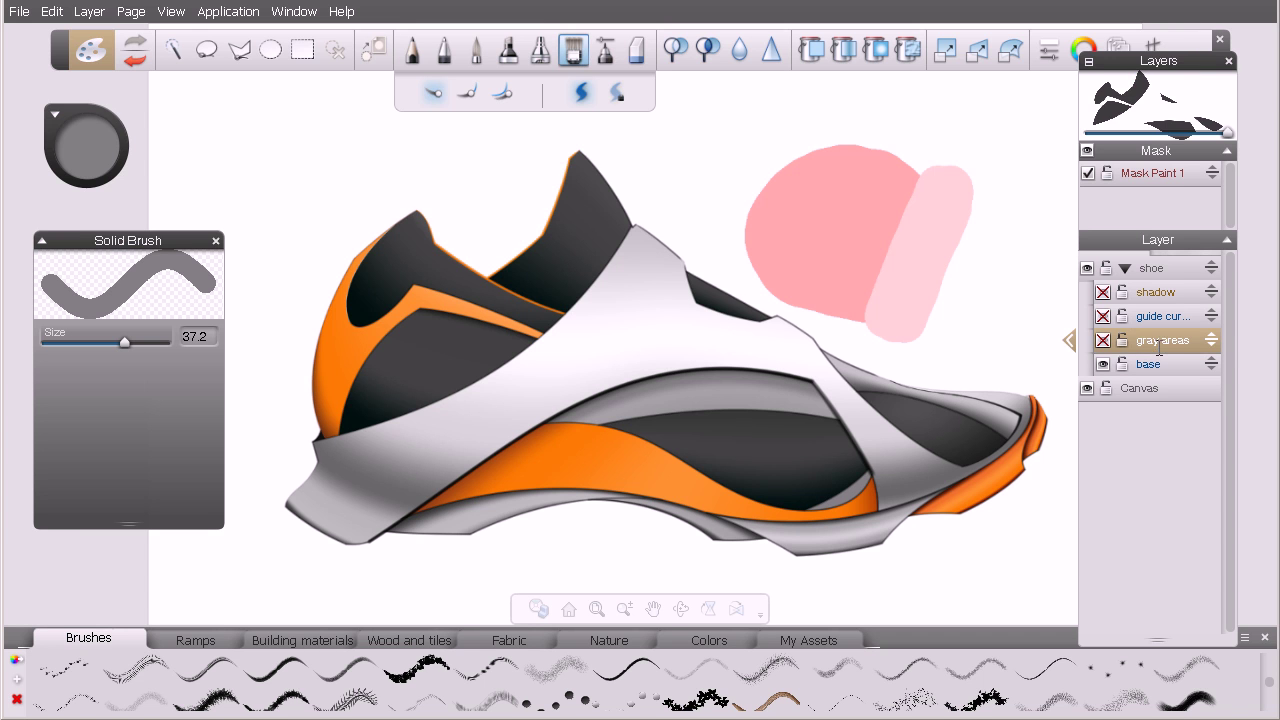
drag(1165, 341, 1164, 292)
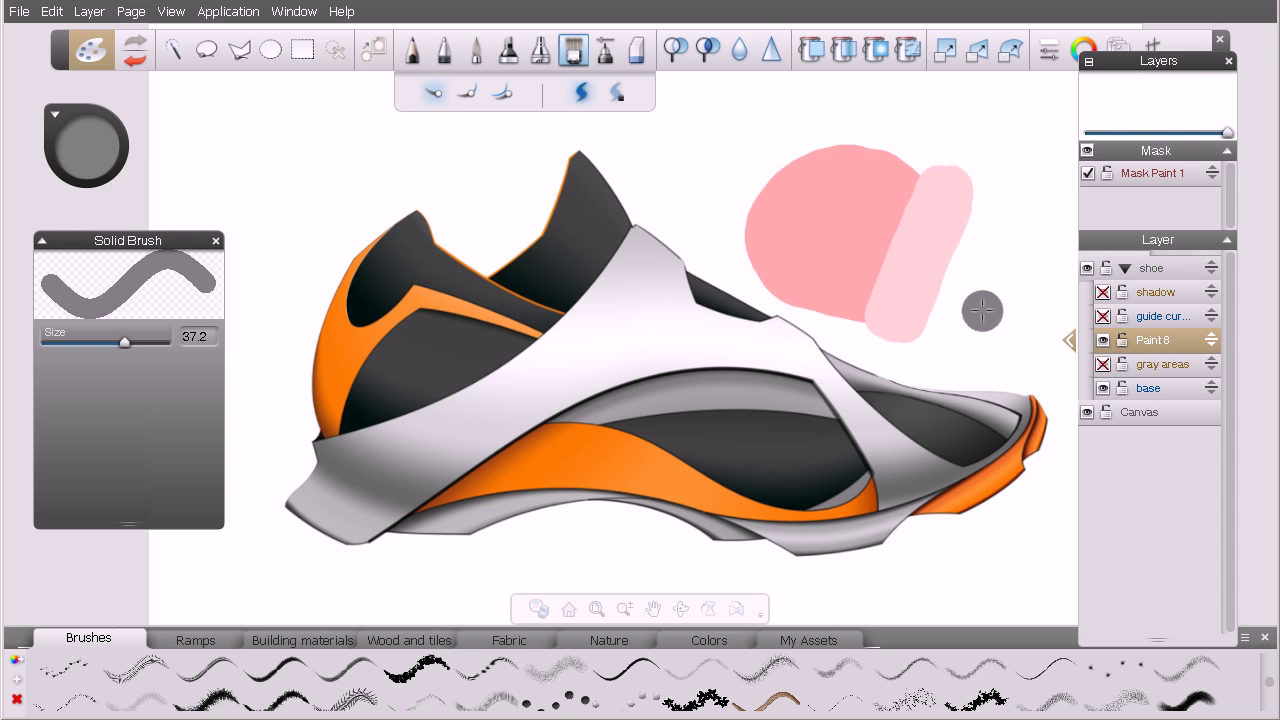
mouse_move(102, 150)
mouse_move(112, 160)
mouse_down()
mouse_move(123, 152)
mouse_move(92, 184)
mouse_up()
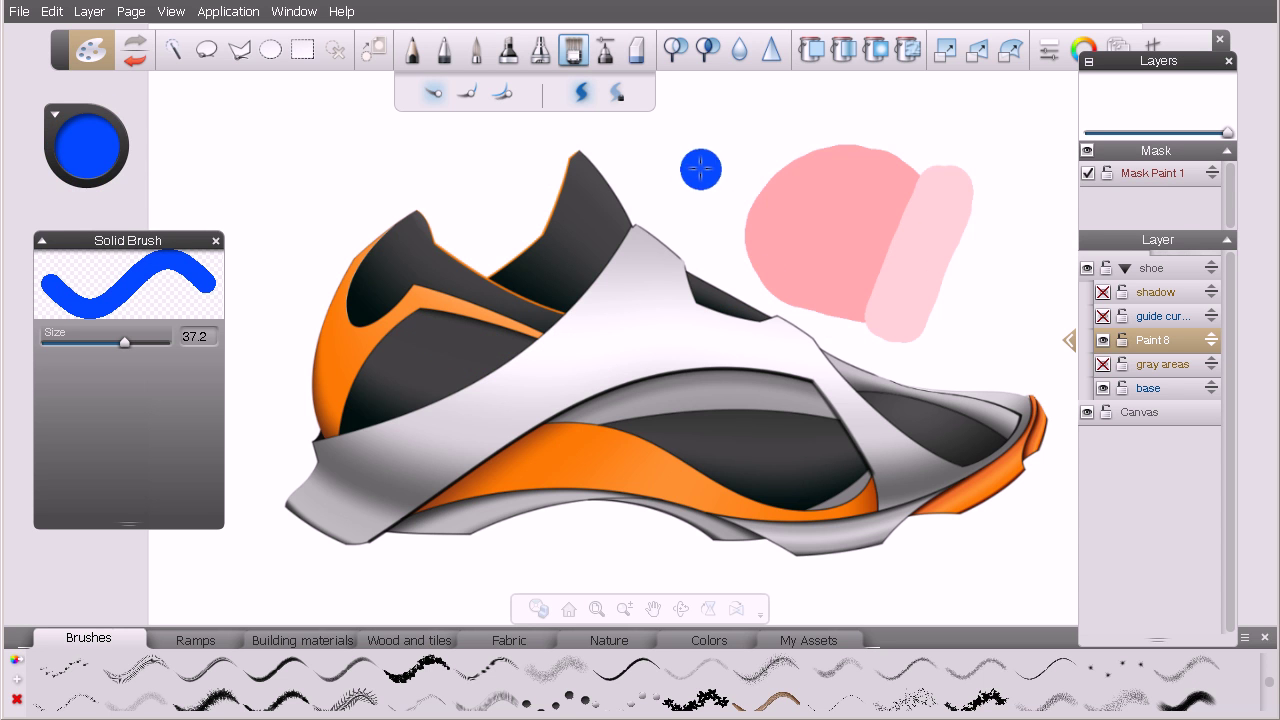
drag(678, 159, 998, 268)
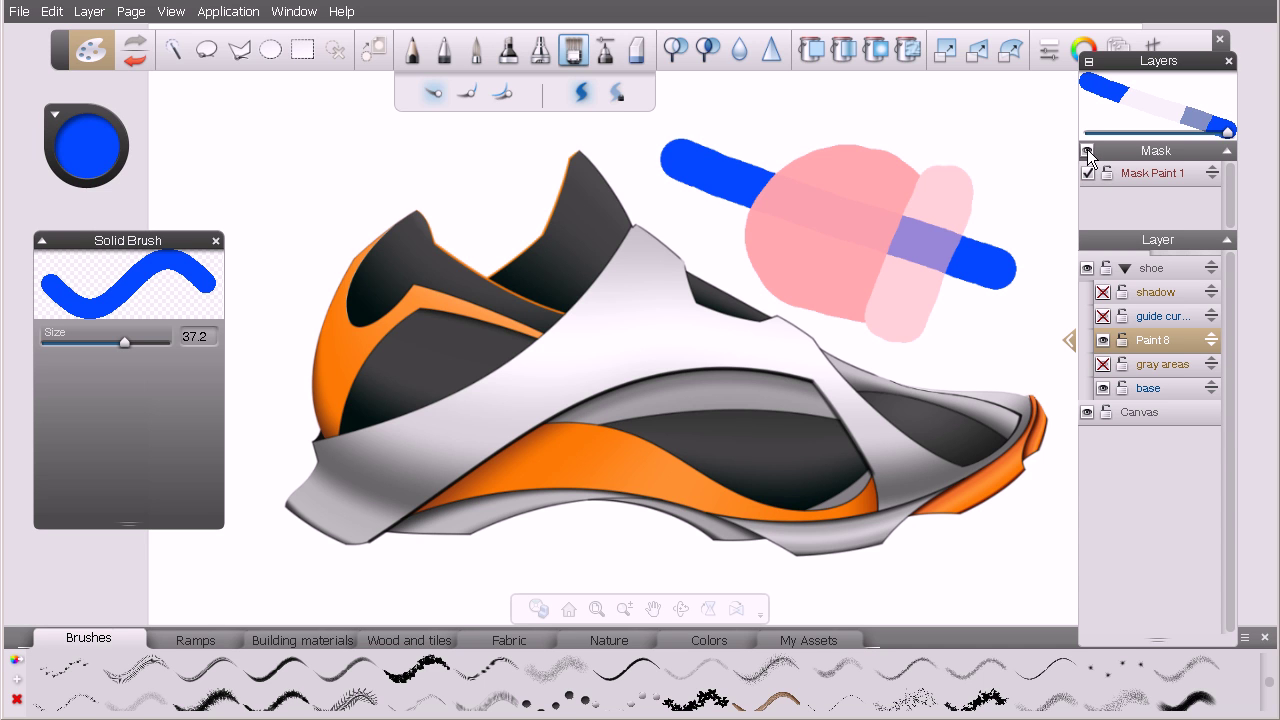
- Turn off the mask and paint more blue around and over the mask blob on Paint 8
click(1088, 153)
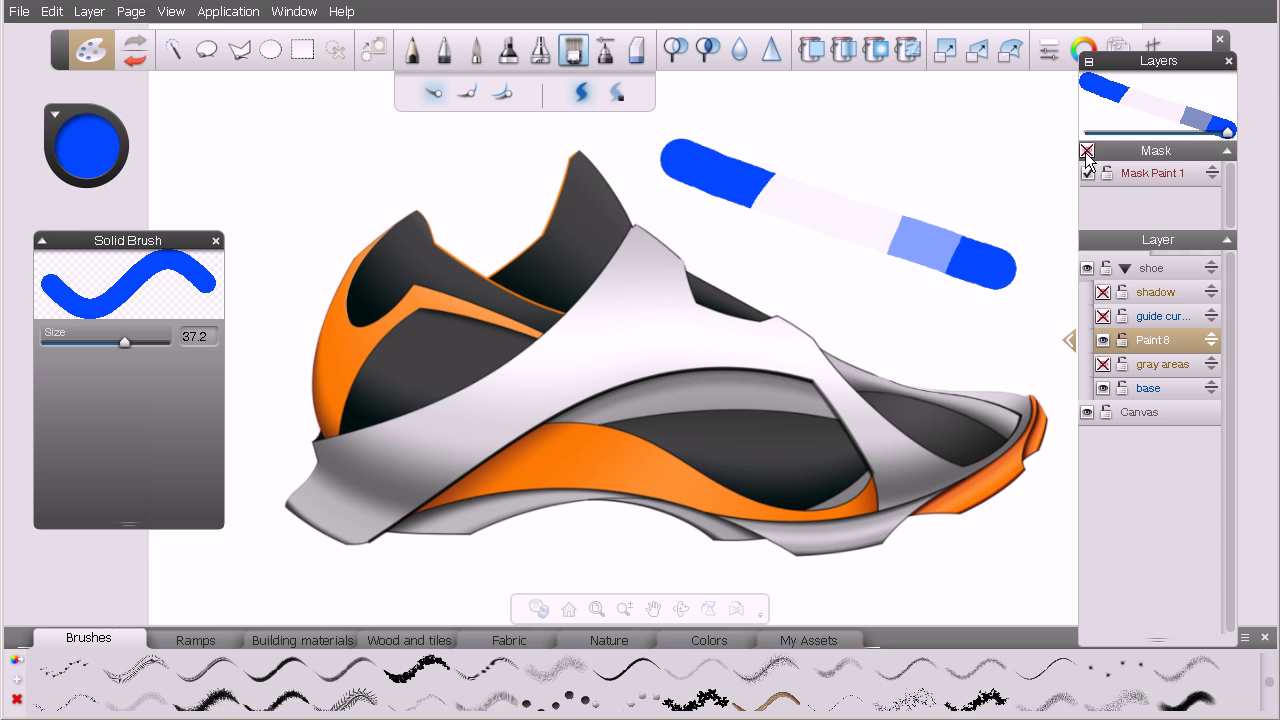
mouse_move(977, 243)
mouse_down()
mouse_move(949, 227)
mouse_move(940, 268)
mouse_move(949, 223)
mouse_move(902, 237)
mouse_move(876, 265)
mouse_move(920, 211)
mouse_move(903, 222)
mouse_move(896, 205)
mouse_move(861, 234)
mouse_move(876, 203)
mouse_move(850, 190)
mouse_move(870, 197)
mouse_move(878, 157)
mouse_move(790, 153)
mouse_move(753, 248)
mouse_move(788, 287)
mouse_move(820, 280)
mouse_move(828, 296)
mouse_move(855, 275)
mouse_move(849, 300)
mouse_move(896, 330)
mouse_move(927, 330)
mouse_move(958, 235)
mouse_move(950, 195)
mouse_move(907, 157)
mouse_move(785, 195)
mouse_up()
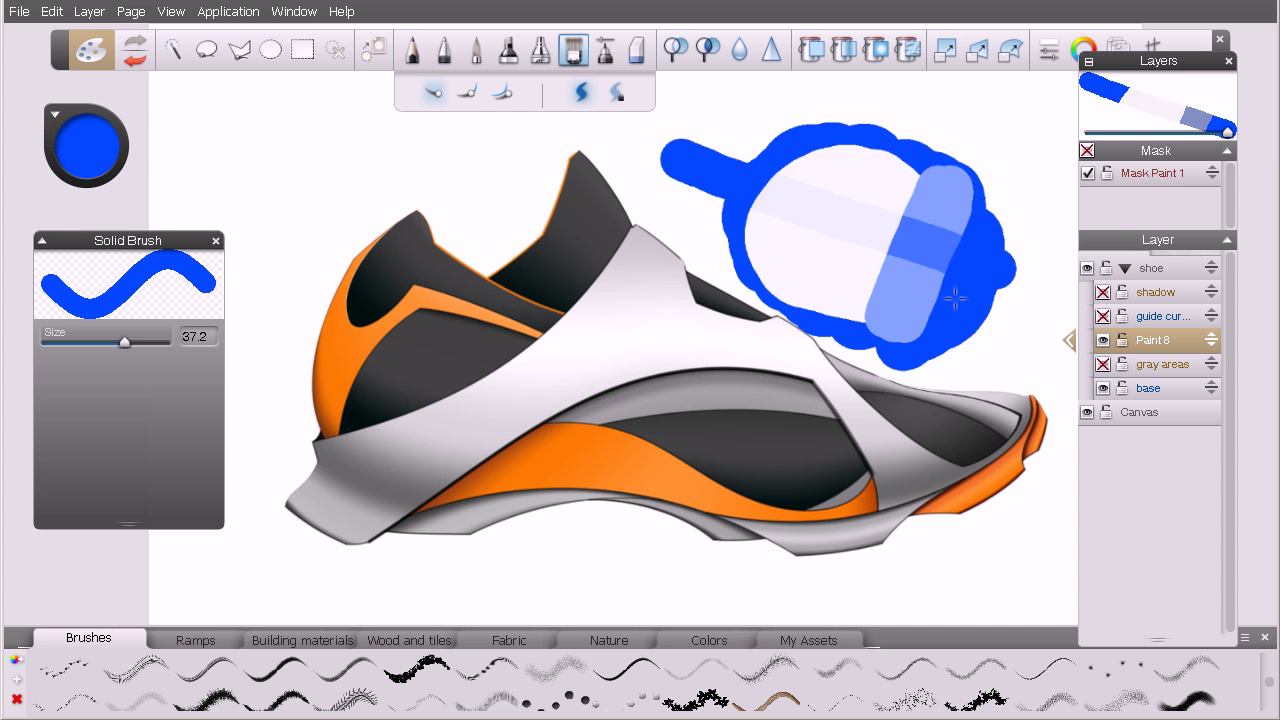
mouse_move(802, 235)
mouse_down()
mouse_move(880, 177)
mouse_move(950, 270)
mouse_up()
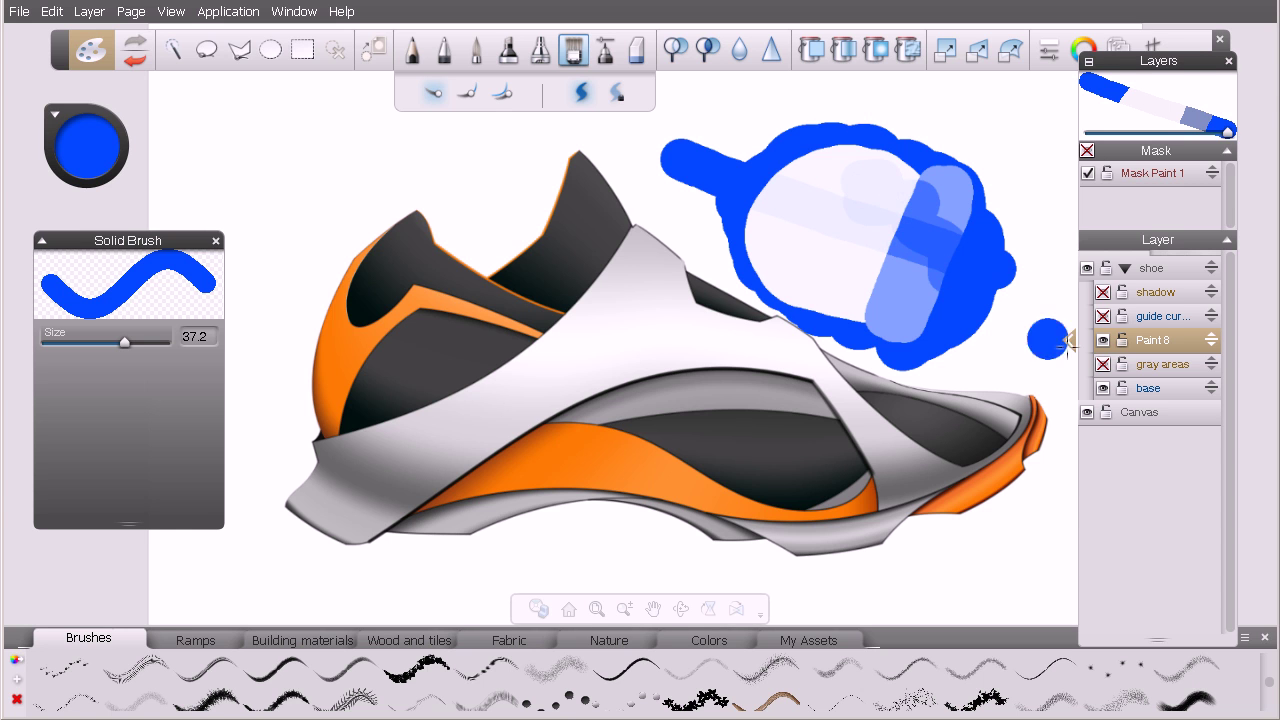
click(1163, 340)
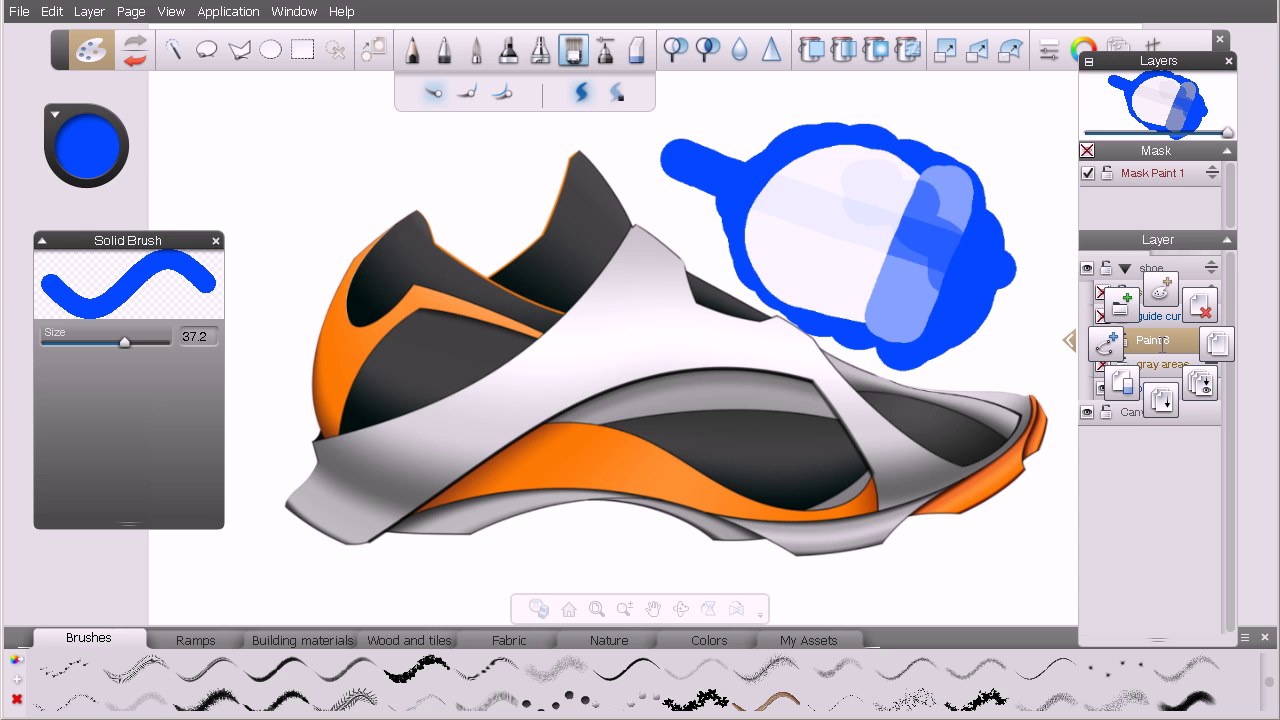
- Clear all blue paint from Paint 8 and turn the mask back on
drag(1160, 342, 1121, 381)
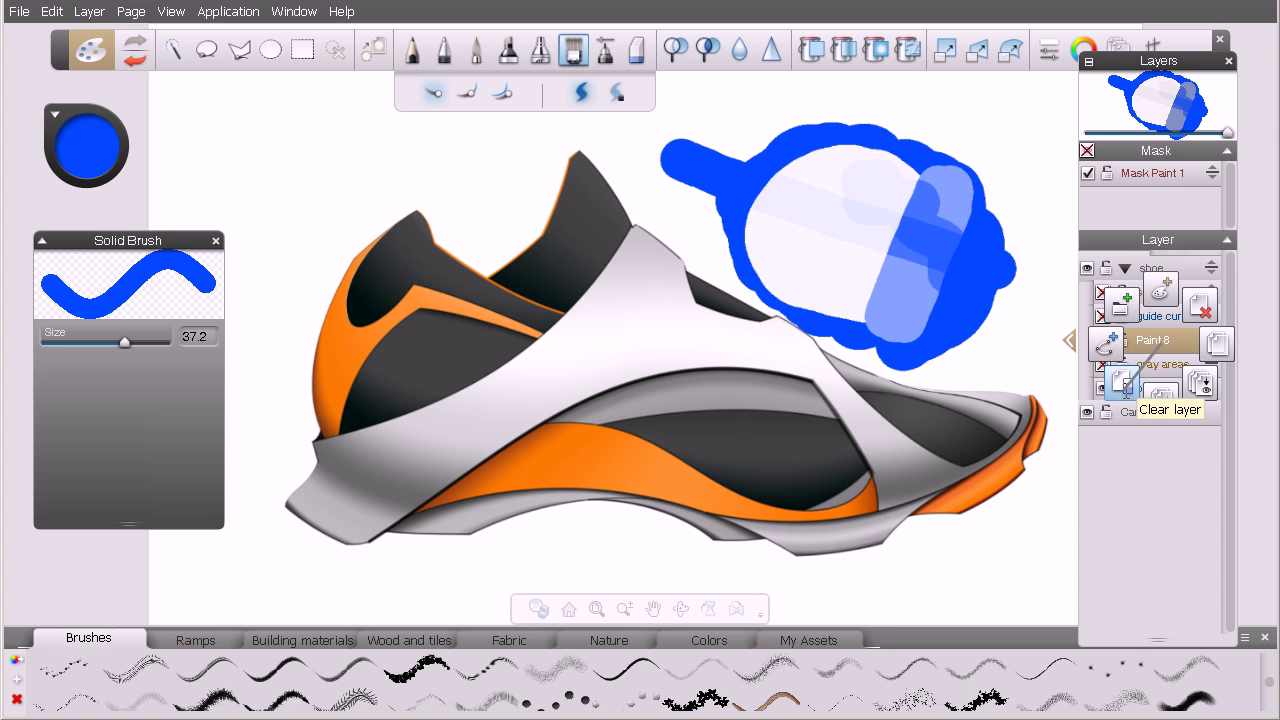
click(1121, 381)
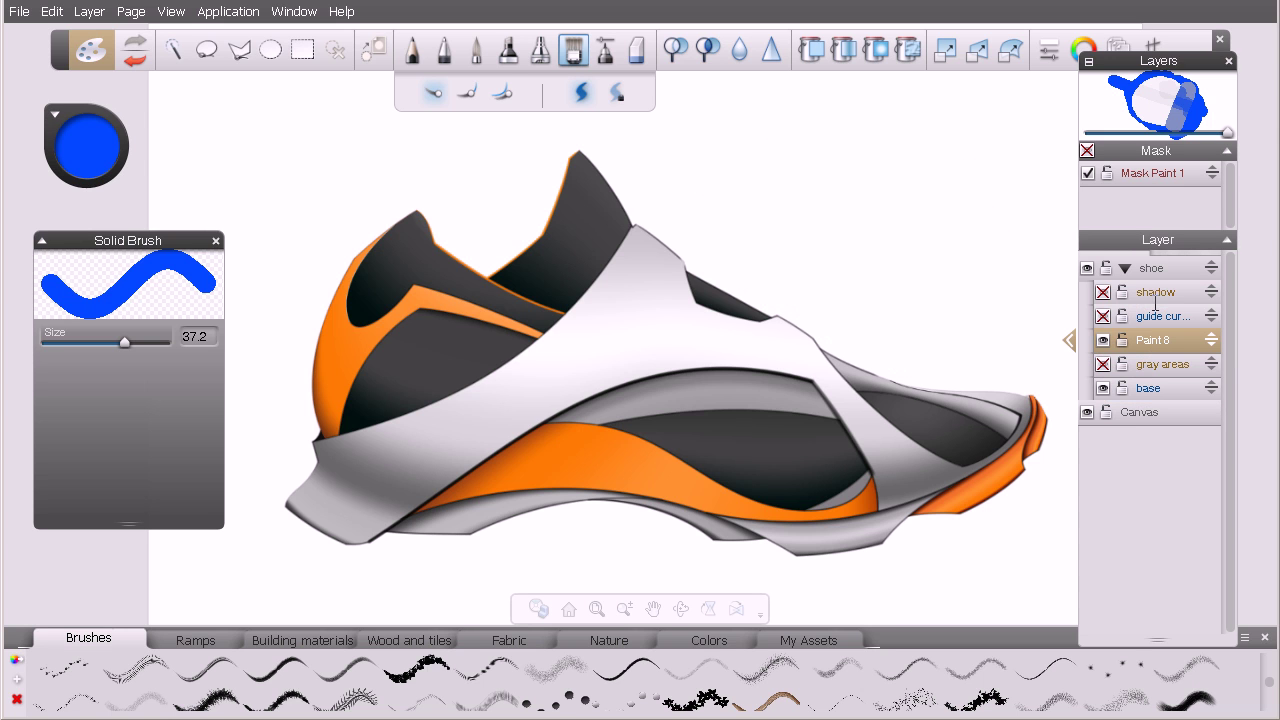
click(1087, 150)
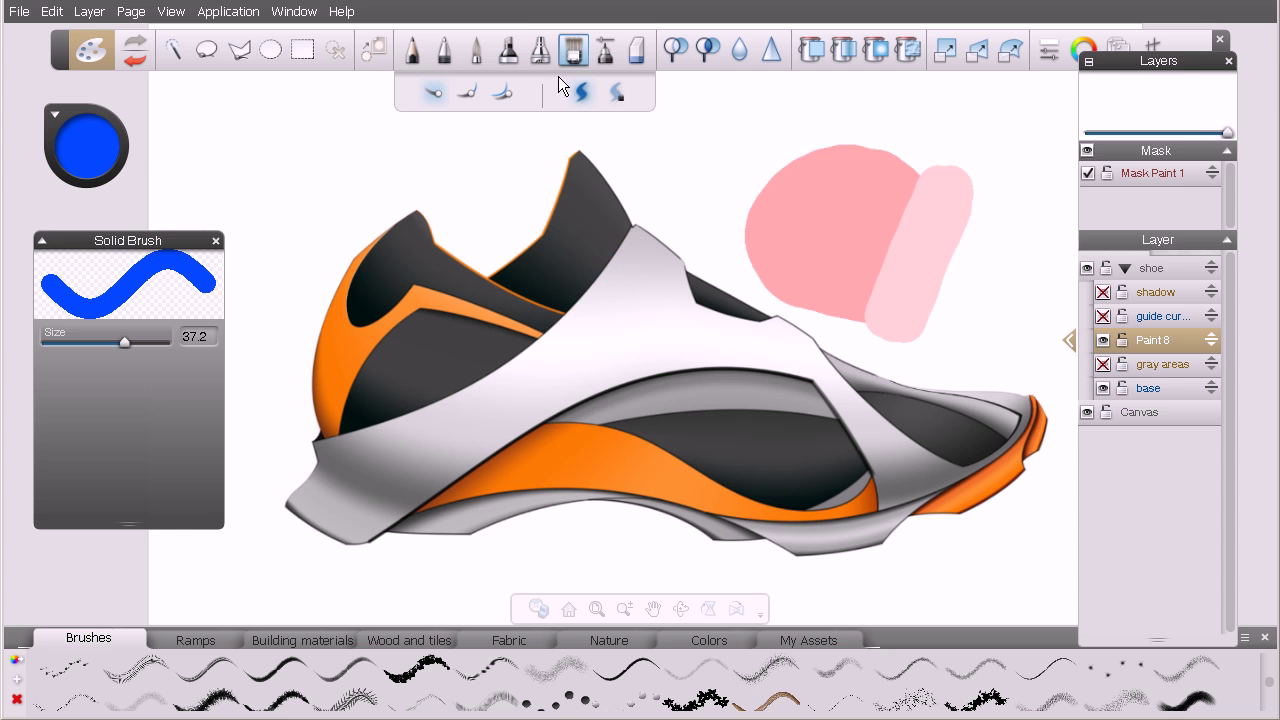
- Switch to a black Airbrush on Mask Paint 1, undoing the test spray at the upper left
click(538, 52)
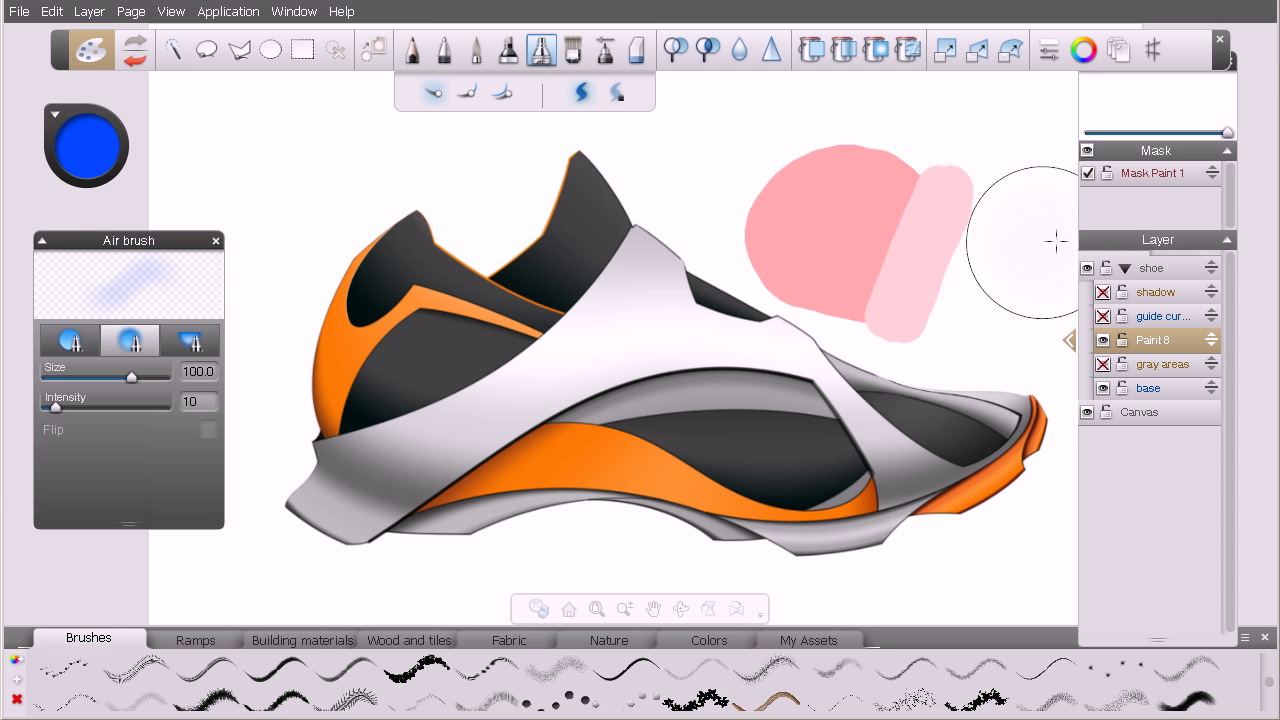
click(1155, 173)
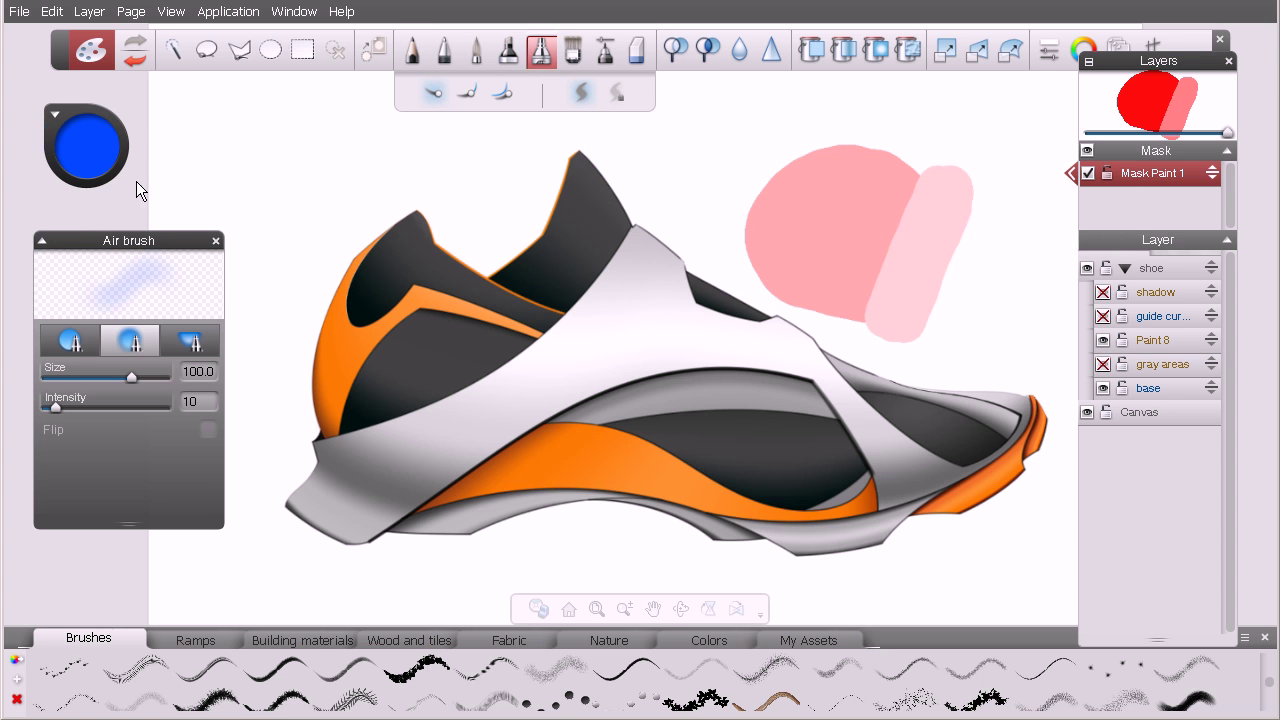
mouse_move(104, 183)
drag(104, 183, 89, 190)
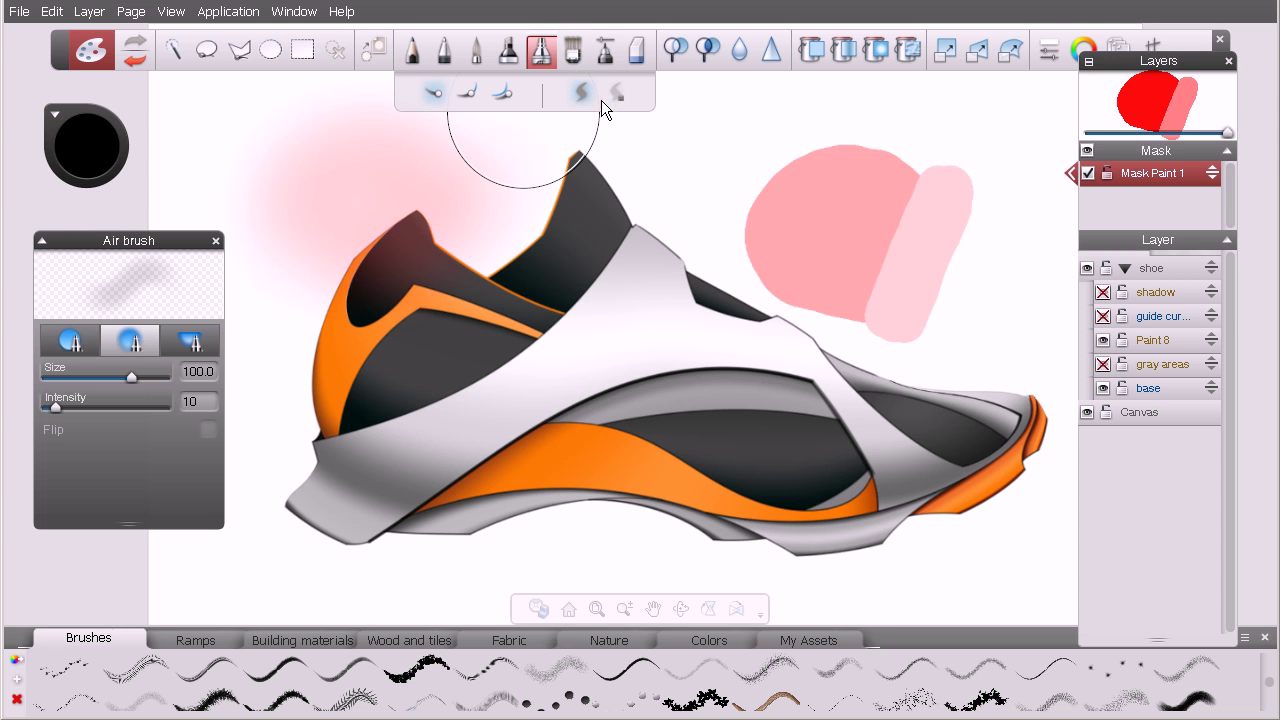
key(ctrl+z)
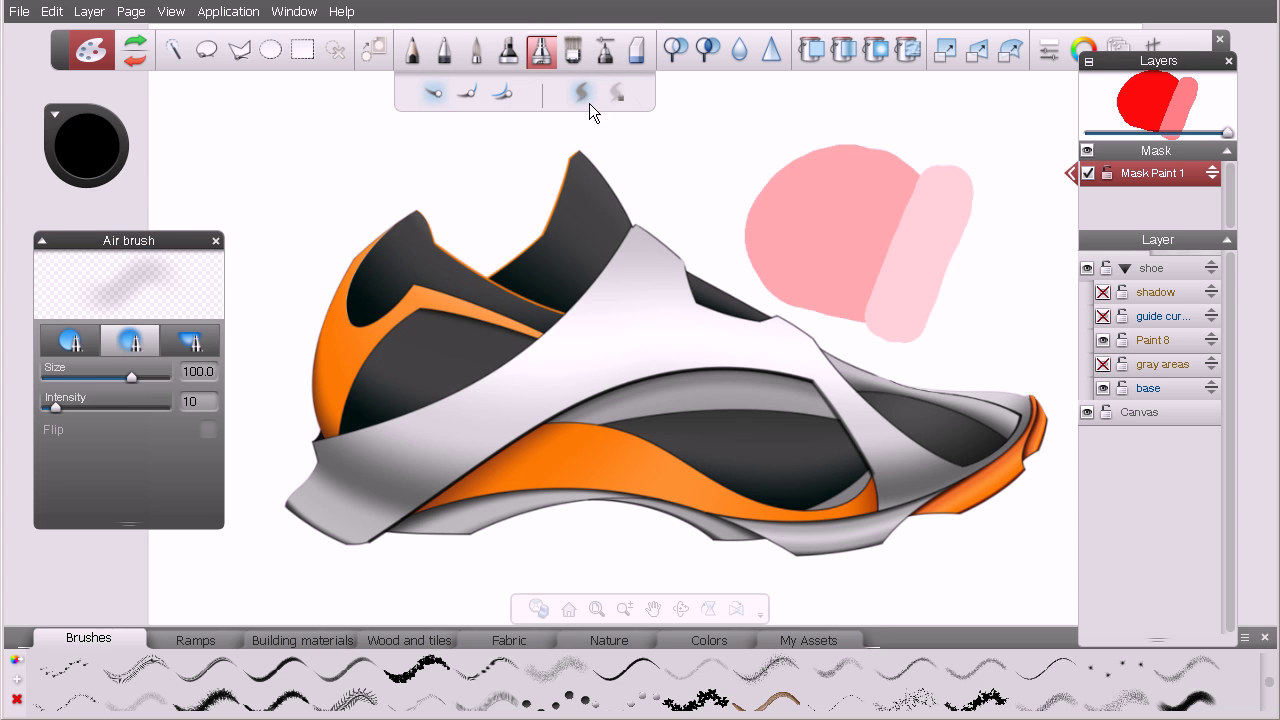
- Return to the Solid Brush and undo a test mask stroke at the upper left
click(571, 55)
mouse_move(390, 152)
mouse_down()
mouse_move(301, 218)
mouse_move(377, 160)
mouse_move(304, 229)
mouse_move(363, 166)
mouse_up()
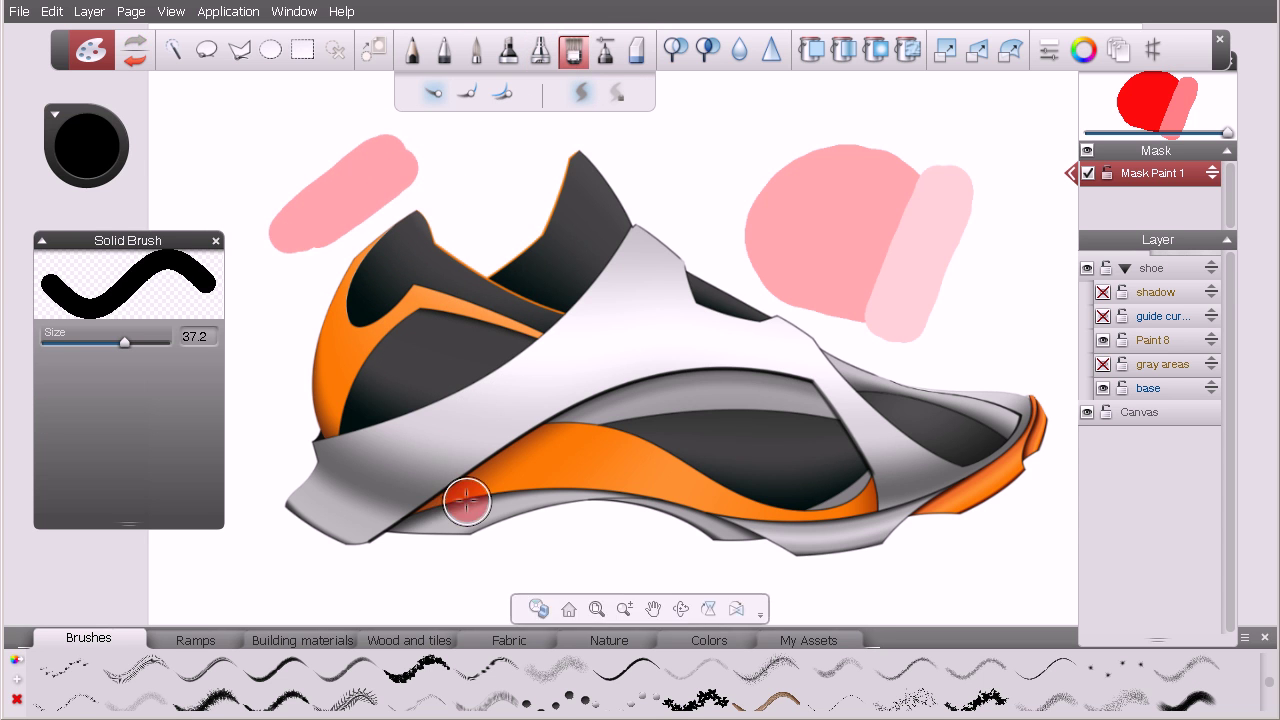
key(ctrl+z)
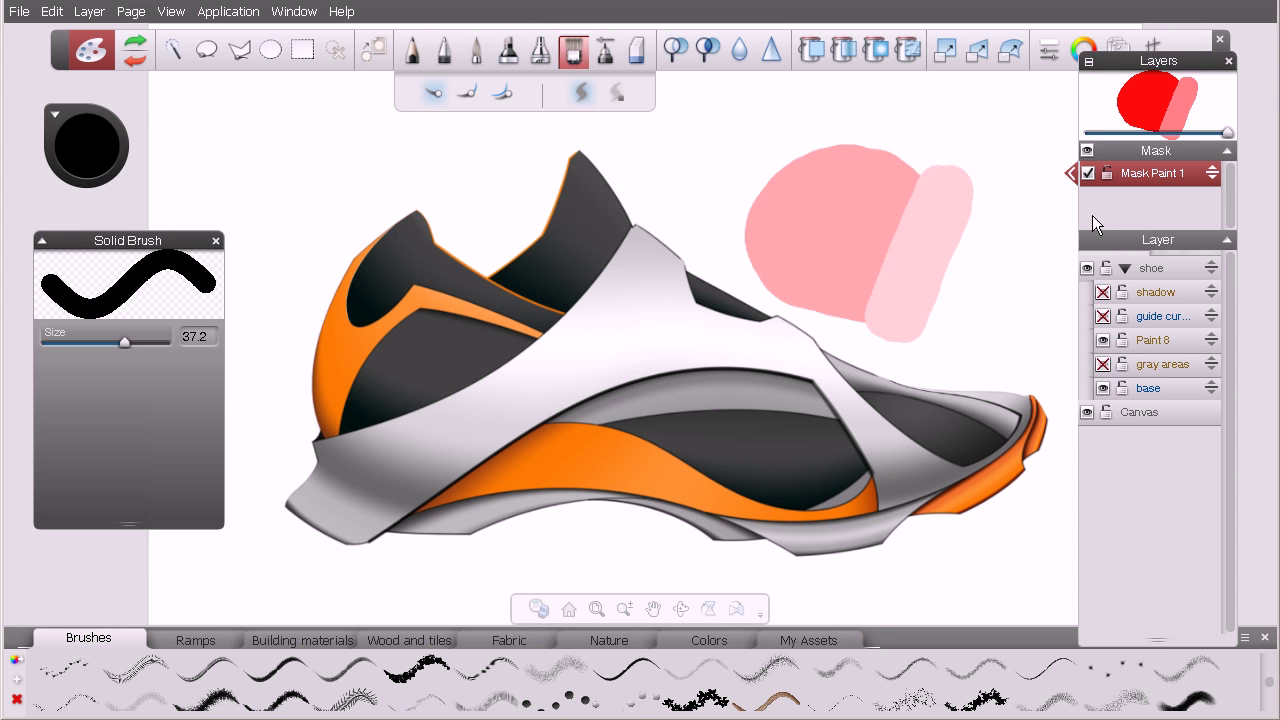
- Hide the mask and base layer, then show and select the gray areas layer
click(1087, 151)
click(1103, 388)
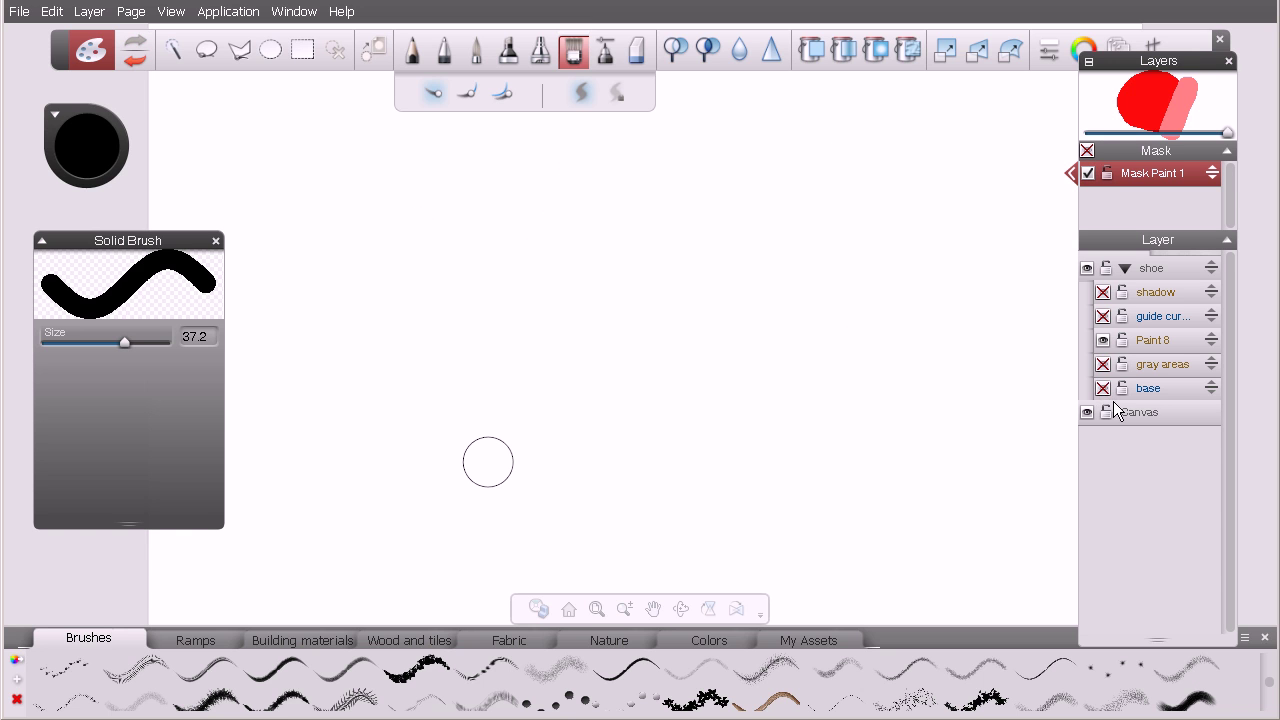
click(1103, 364)
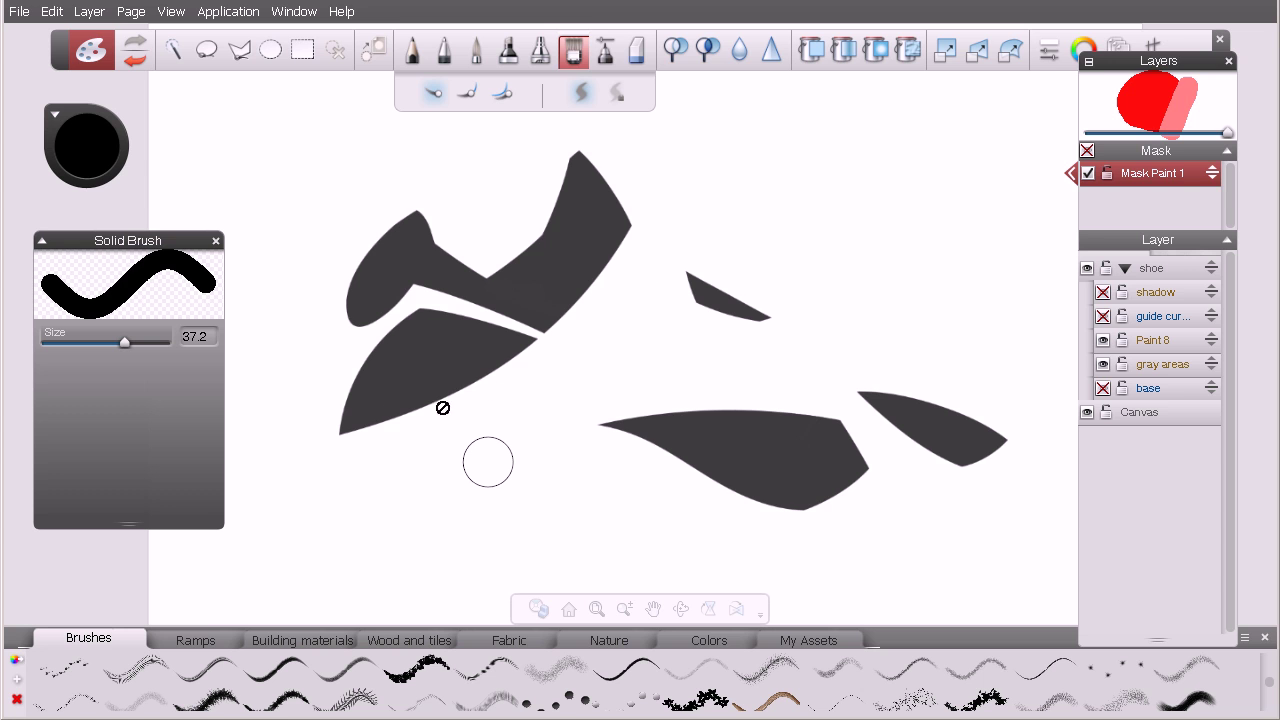
click(1152, 364)
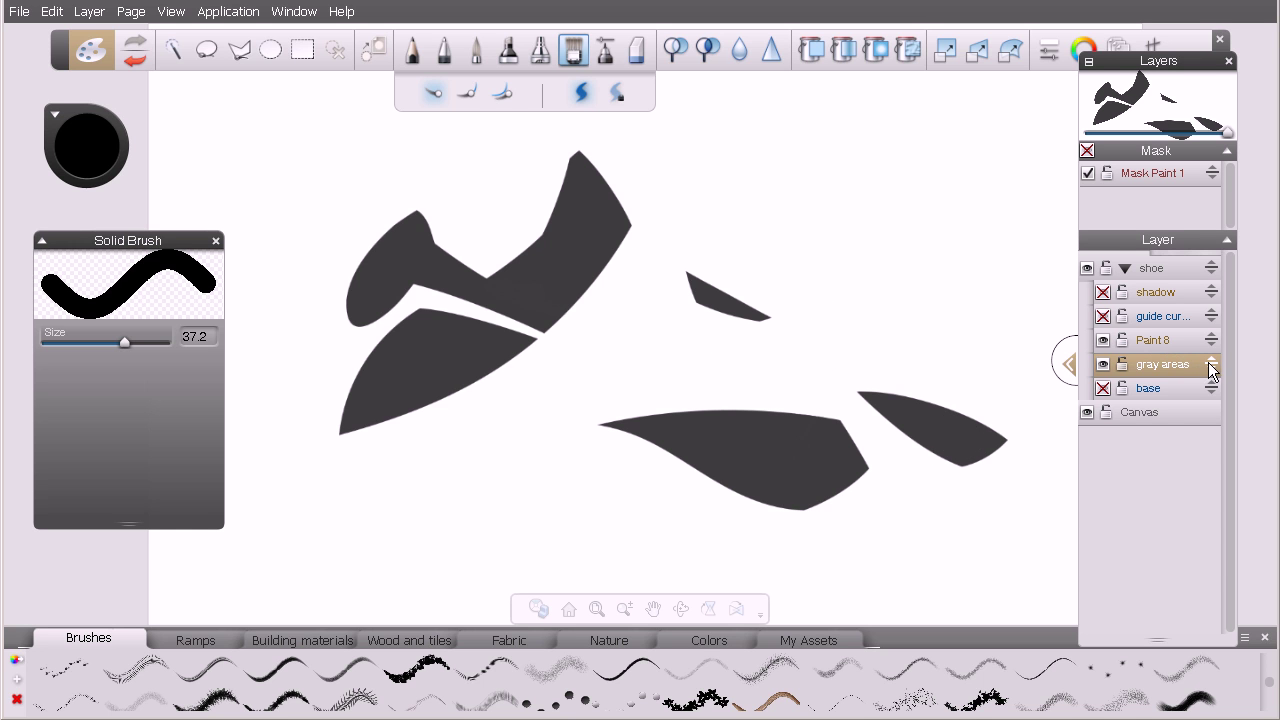
- Drag gray areas into the Mask panel and convert it using Alpha channel only
drag(1210, 363, 1206, 206)
drag(731, 241, 700, 238)
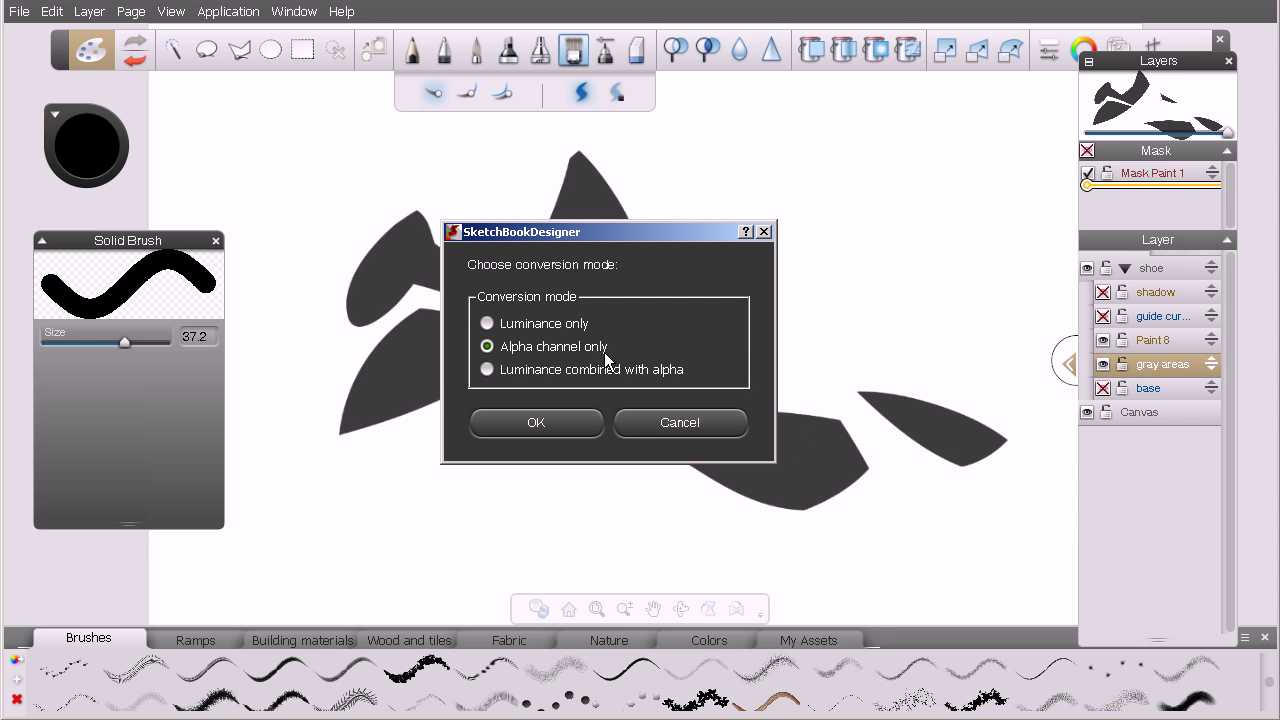
drag(647, 232, 824, 234)
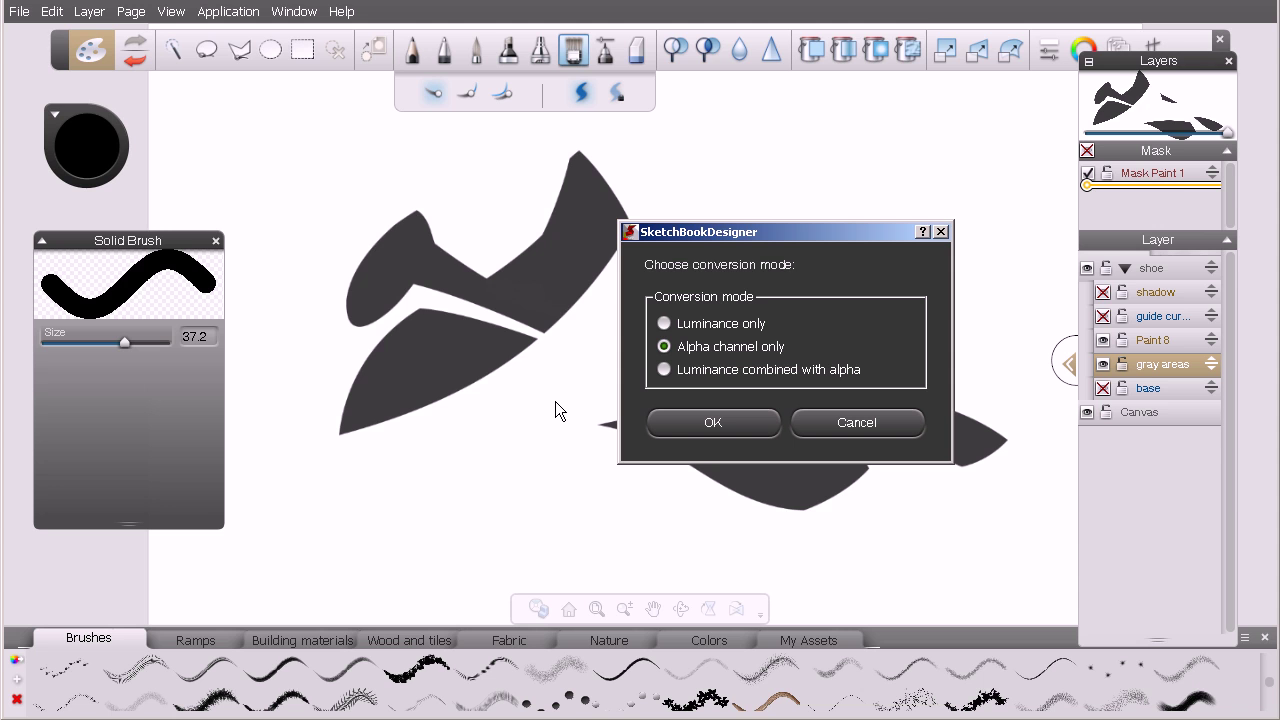
click(734, 420)
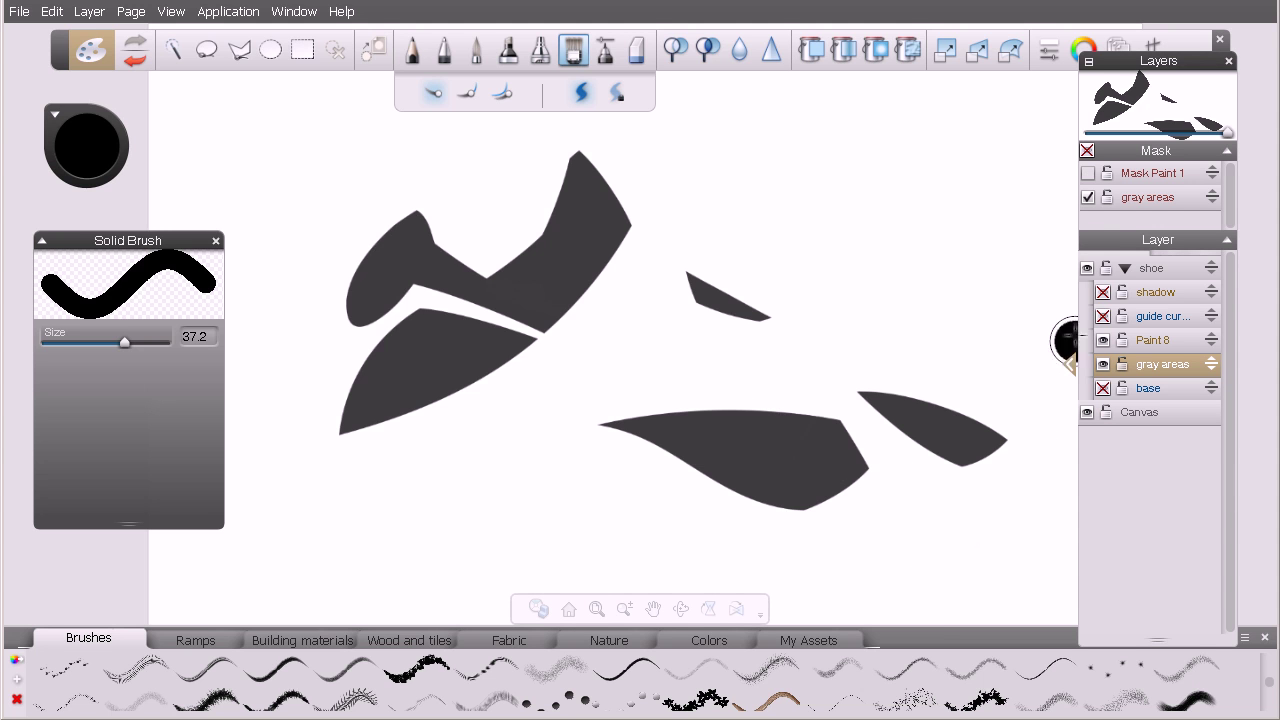
- Show the masks, hide the gray areas layer, and touch up the gray areas mask with two strokes
click(1087, 151)
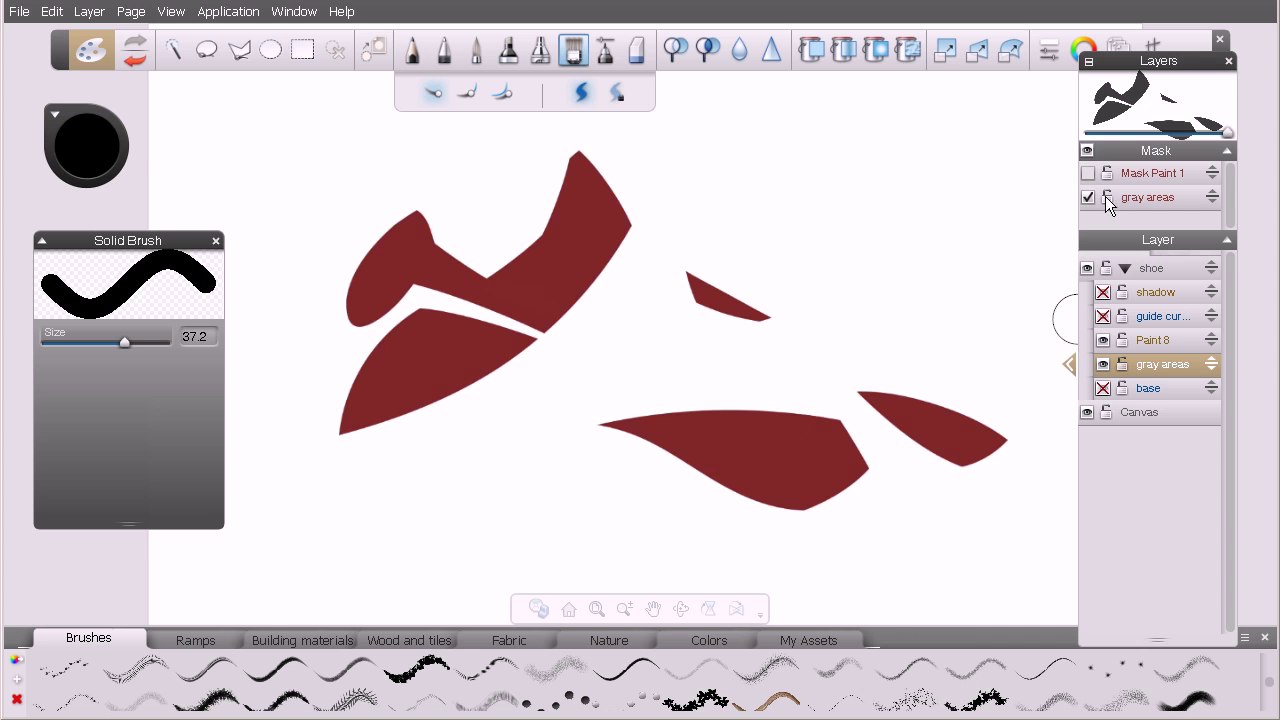
click(1103, 365)
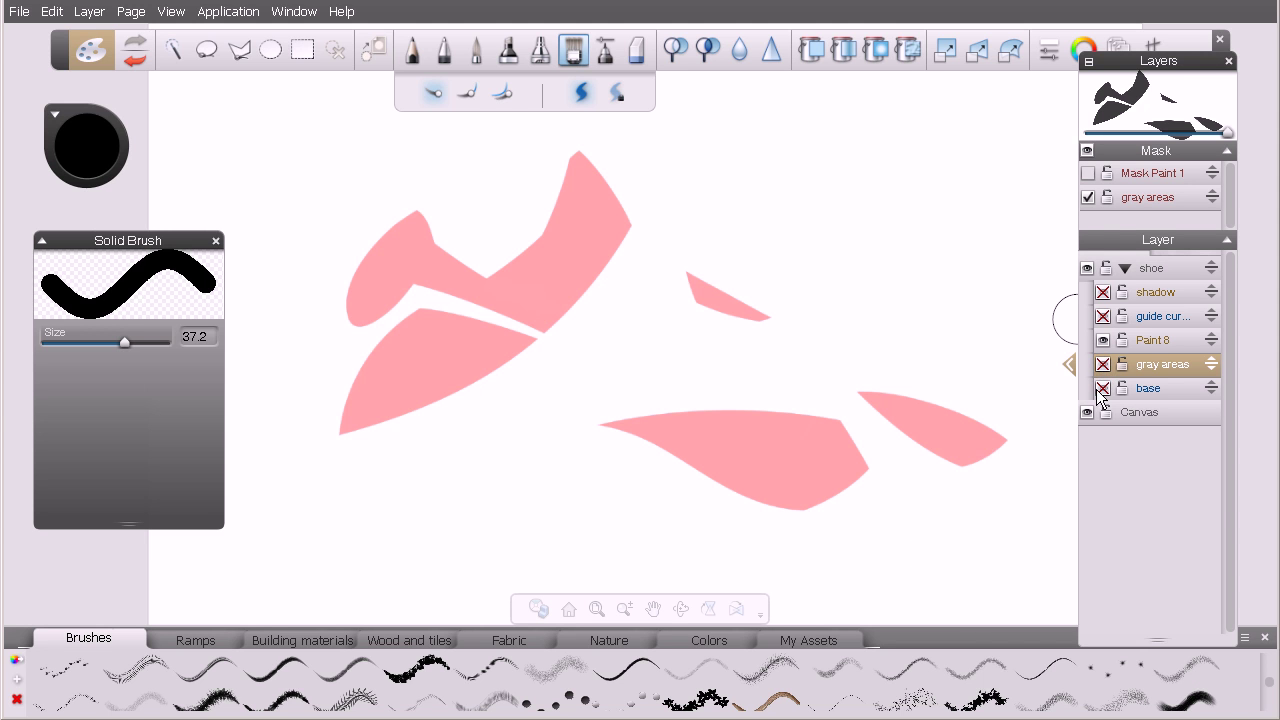
click(1151, 196)
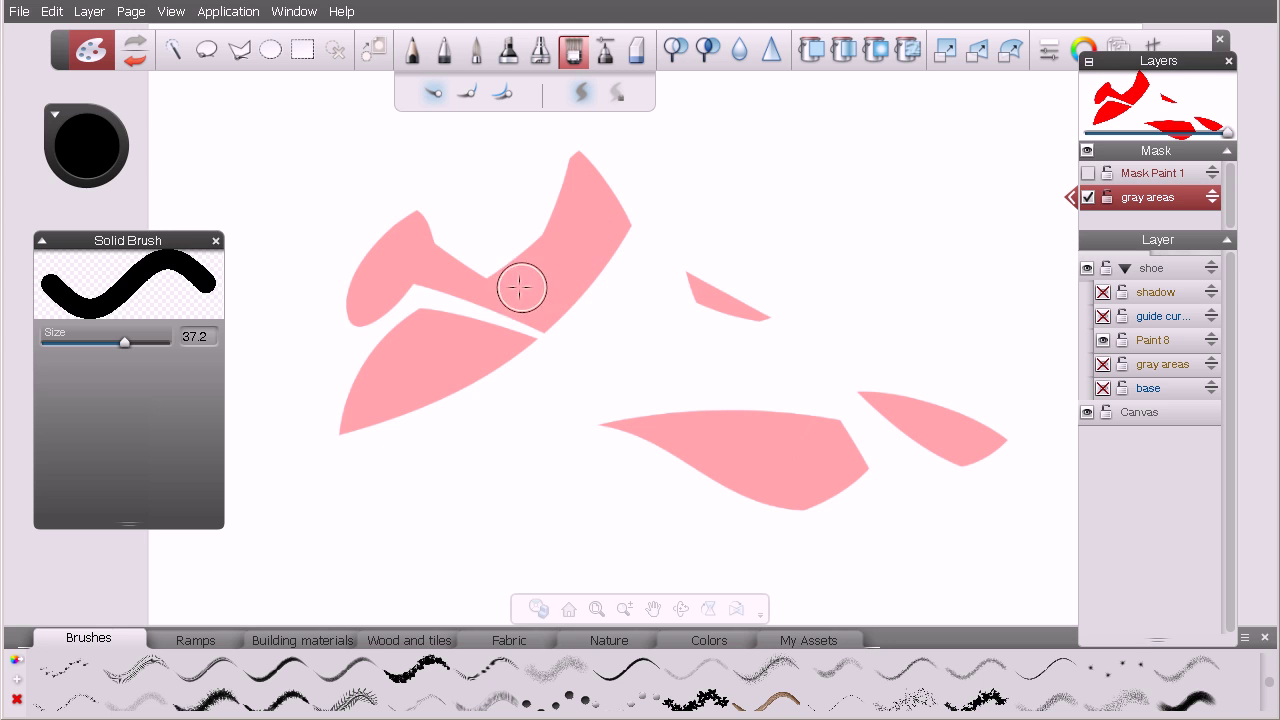
mouse_move(441, 271)
mouse_down()
mouse_move(410, 248)
mouse_move(364, 298)
mouse_move(443, 286)
mouse_up()
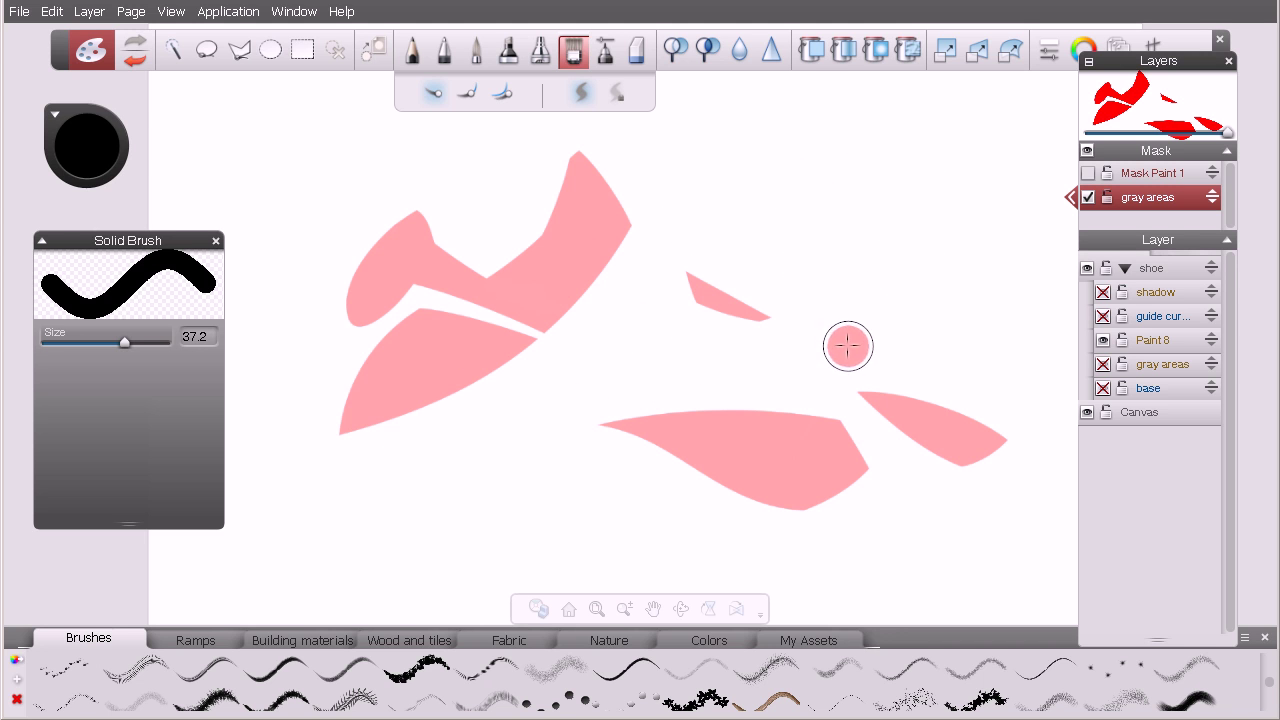
mouse_move(860, 256)
mouse_down()
mouse_move(789, 292)
mouse_move(771, 325)
mouse_move(779, 302)
mouse_move(879, 291)
mouse_up()
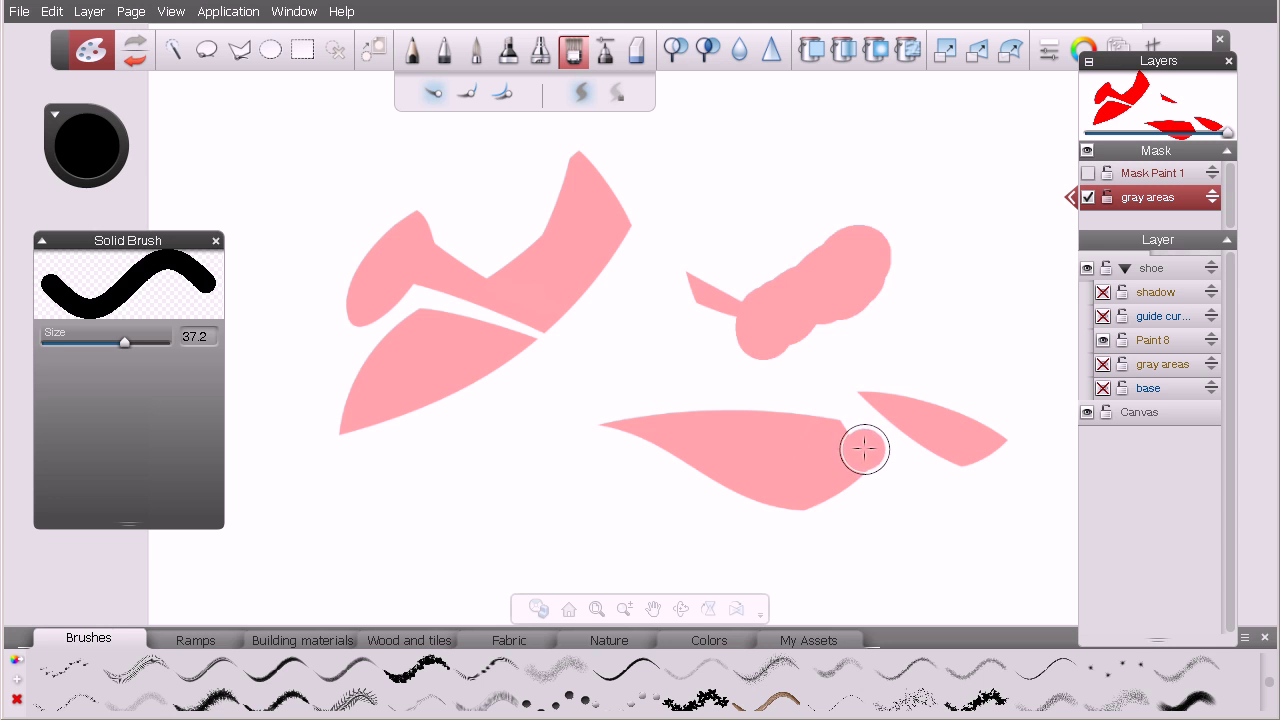
- Undo the last pink mask stroke, briefly check the base shoe layer, and bring up the gray areas mask actions
key(ctrl+z)
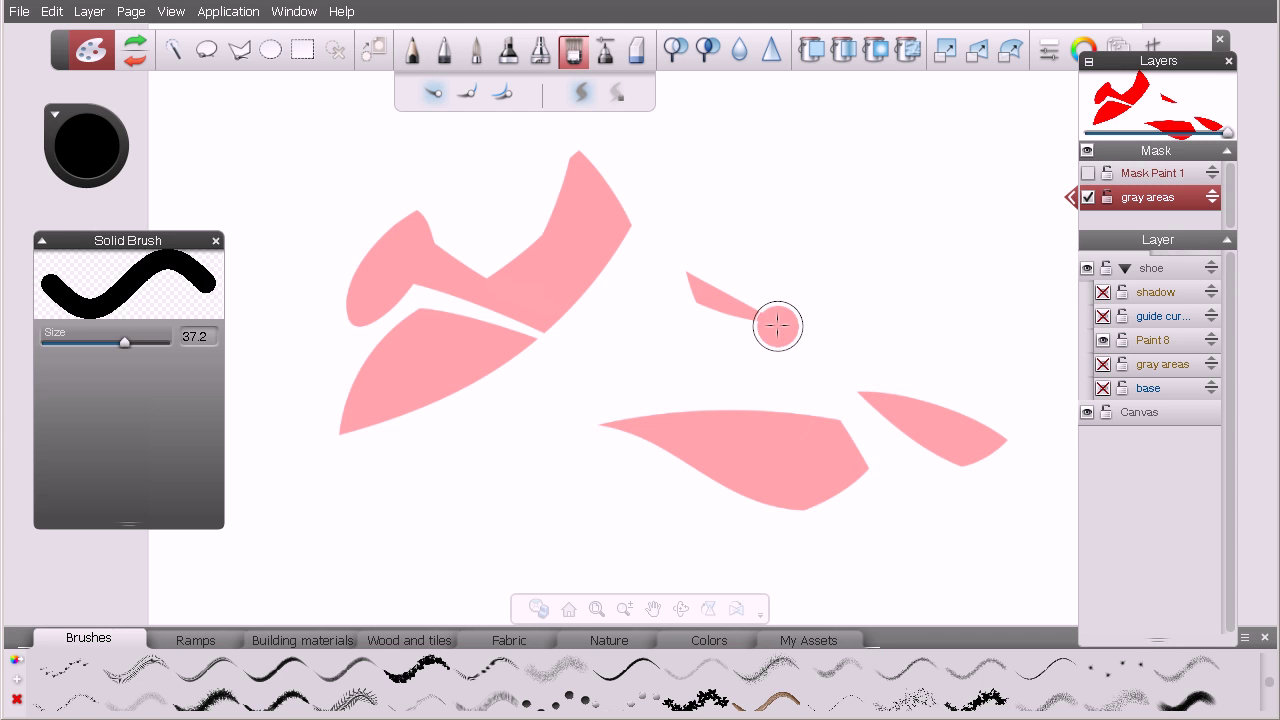
click(1103, 388)
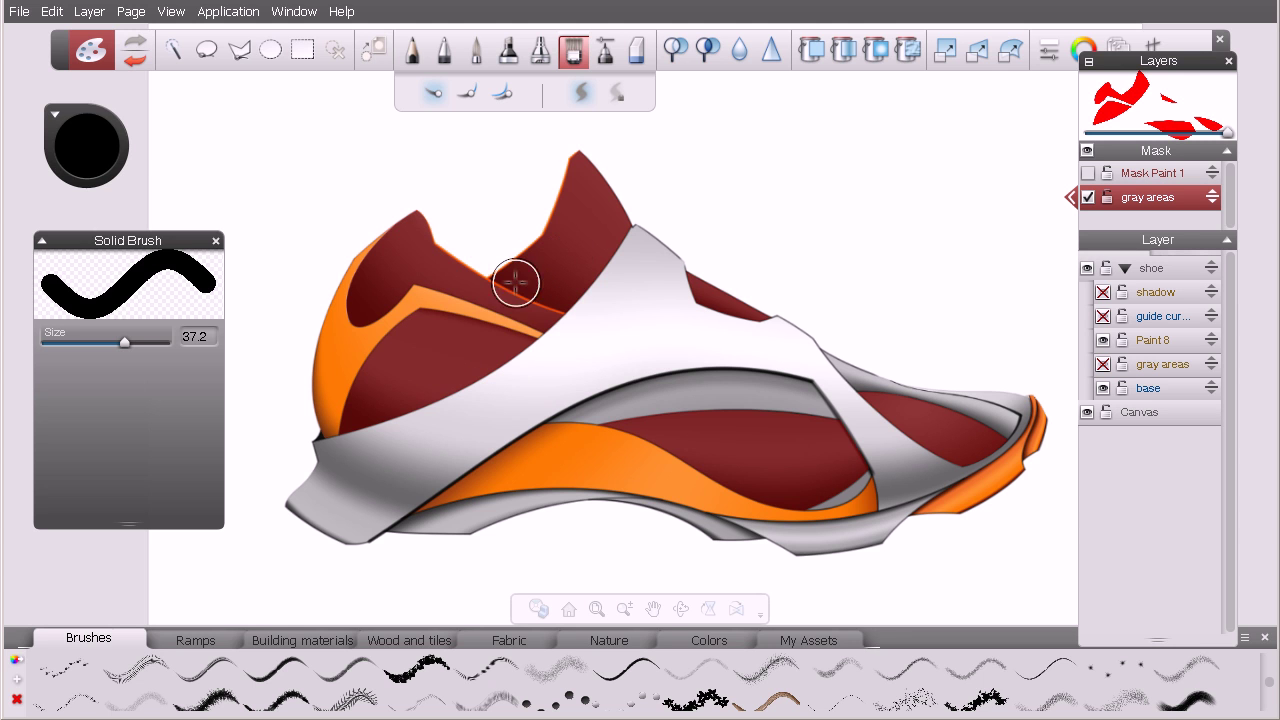
click(1104, 388)
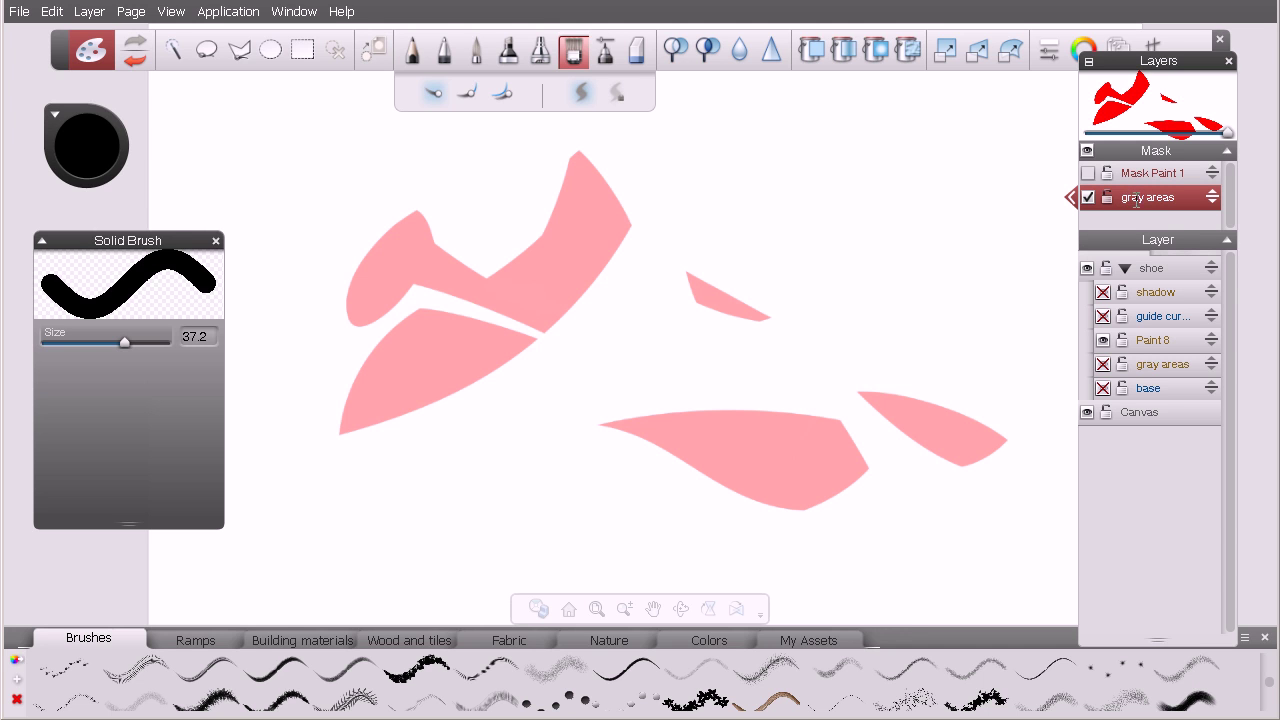
click(1138, 197)
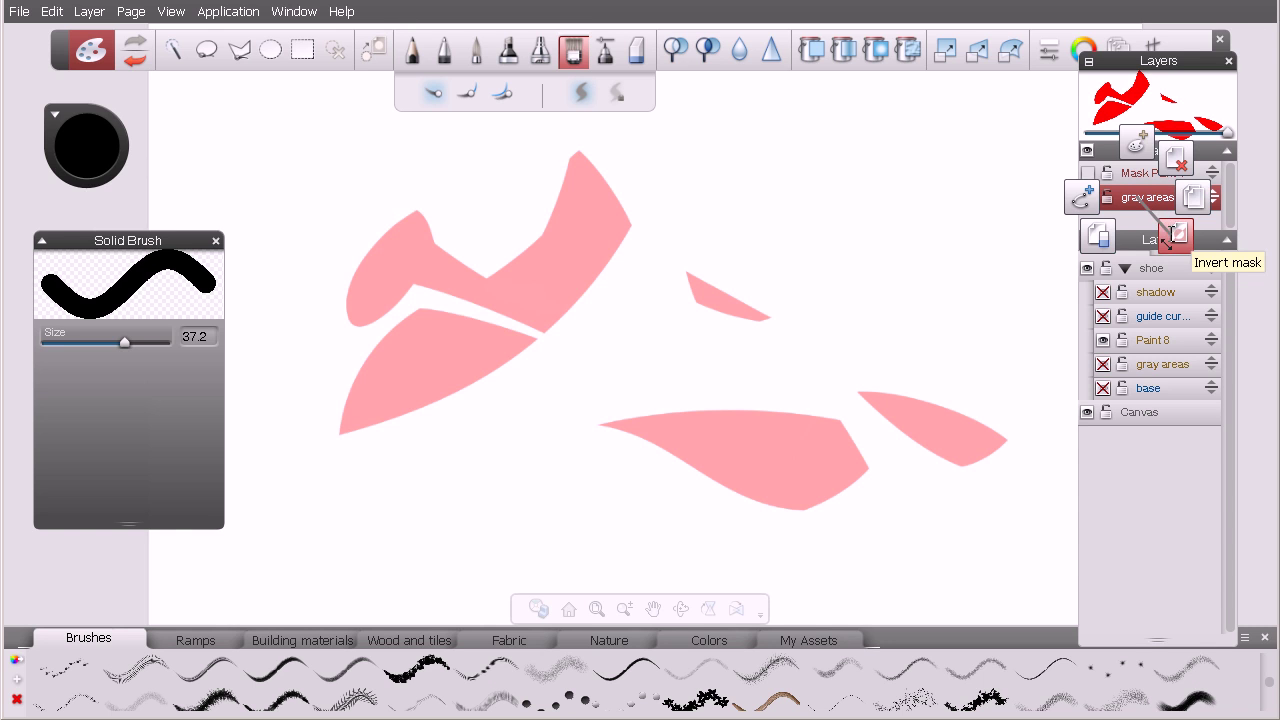
- Invert the gray areas mask, hide its pink overlay, and turn the base shoe layer back on
click(1170, 236)
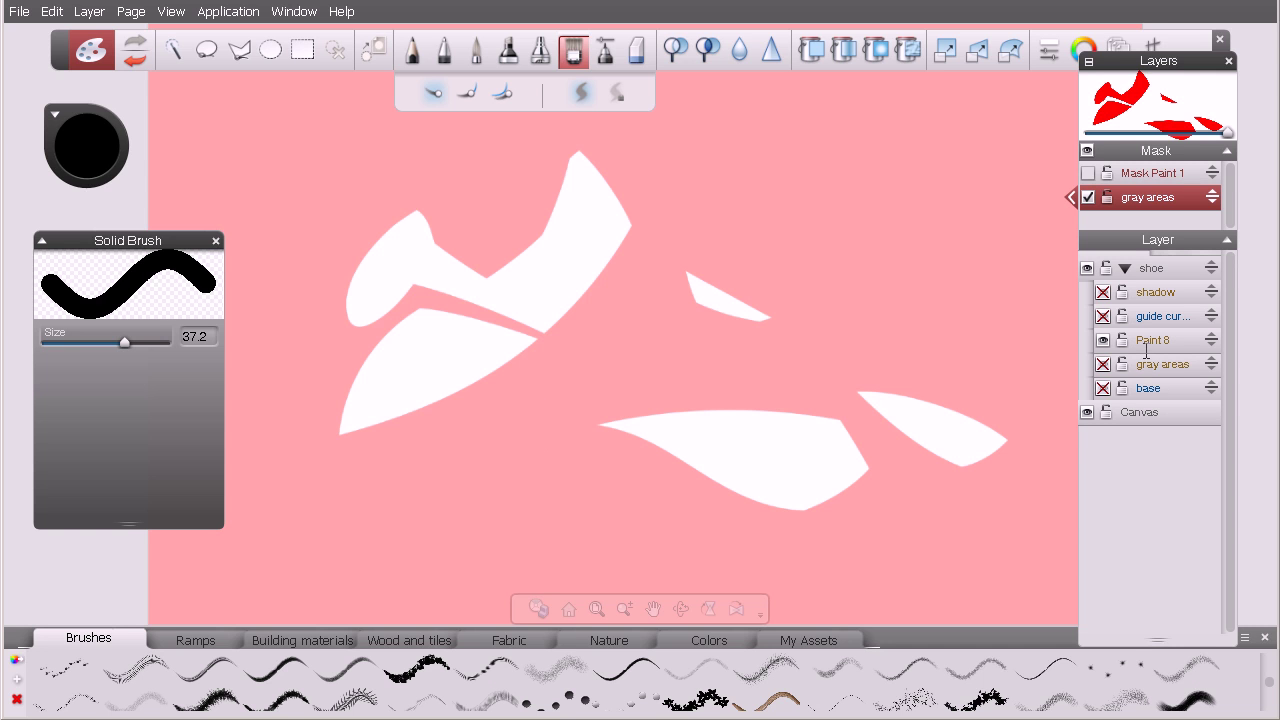
click(1087, 151)
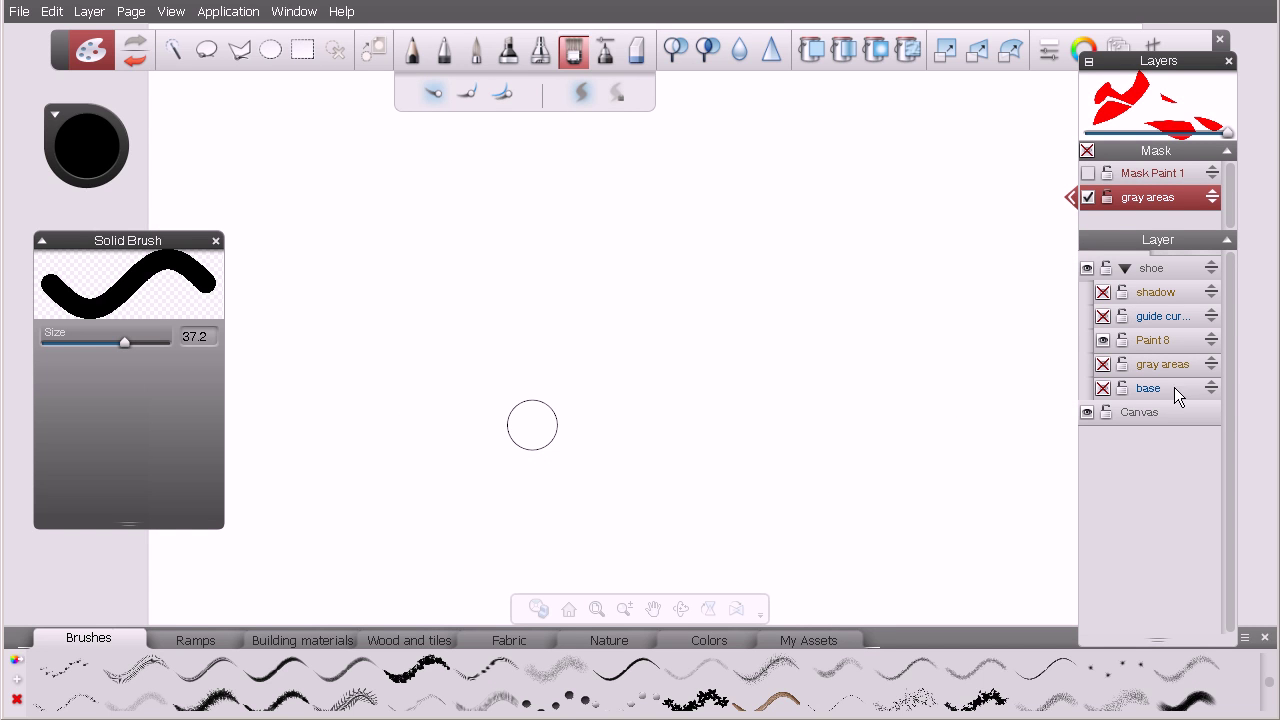
click(1104, 389)
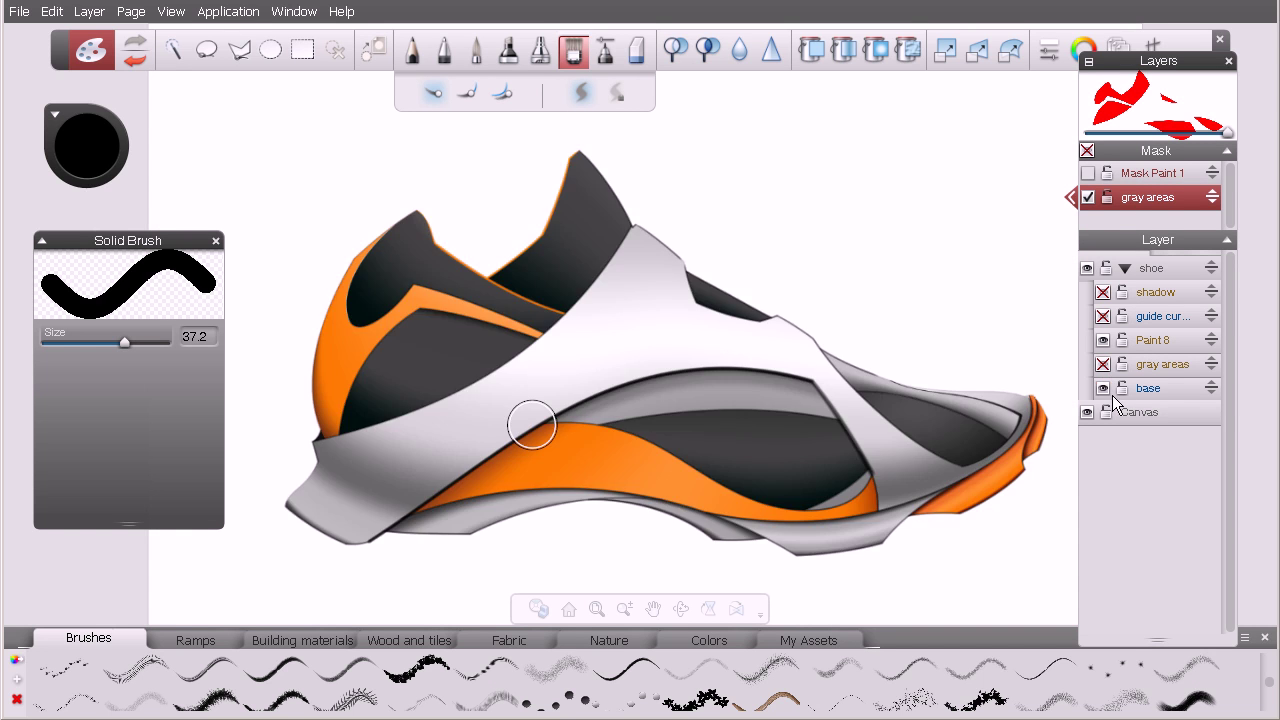
- Make Paint 8 the active layer and choose the grainy texture brush from the Brushes library
click(1158, 365)
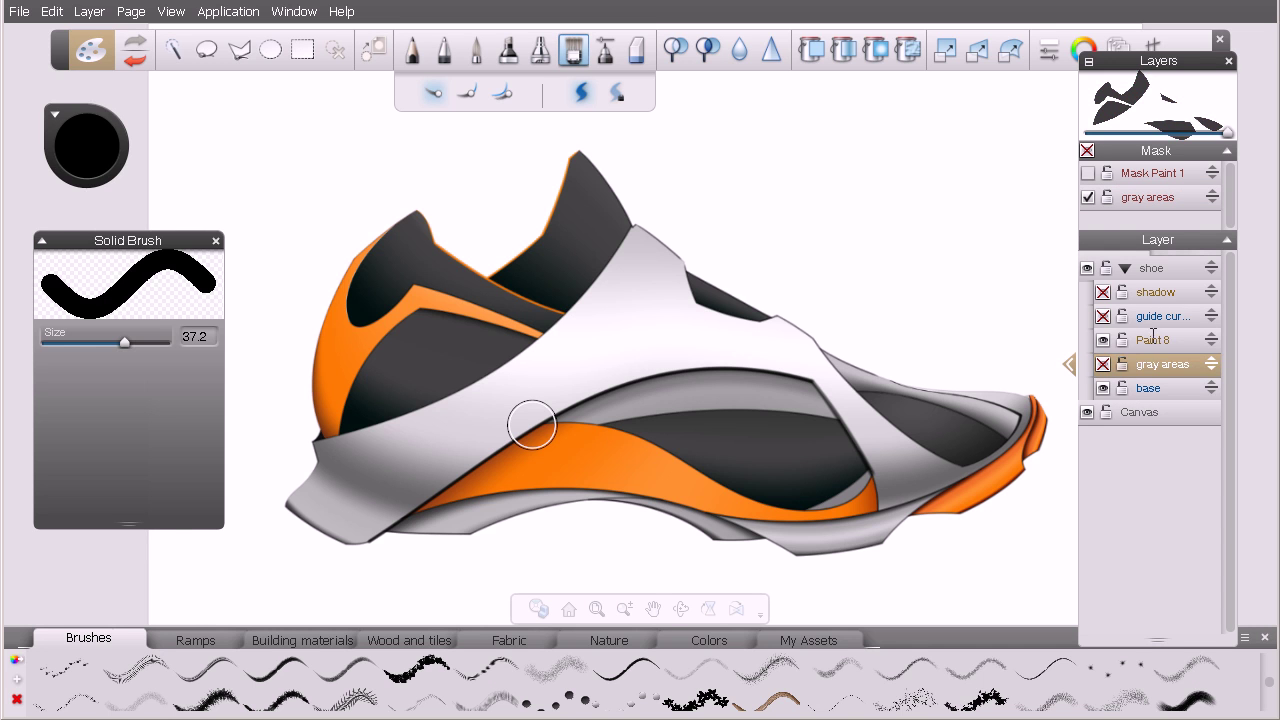
click(1152, 337)
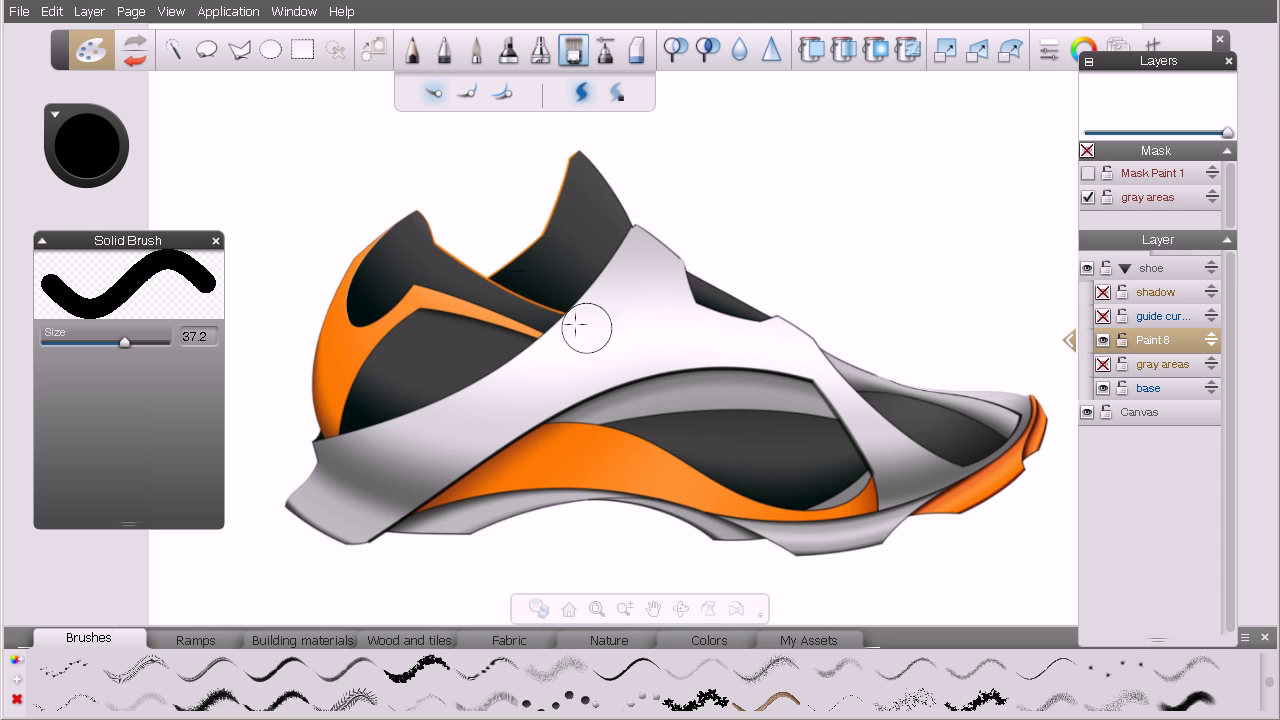
click(604, 52)
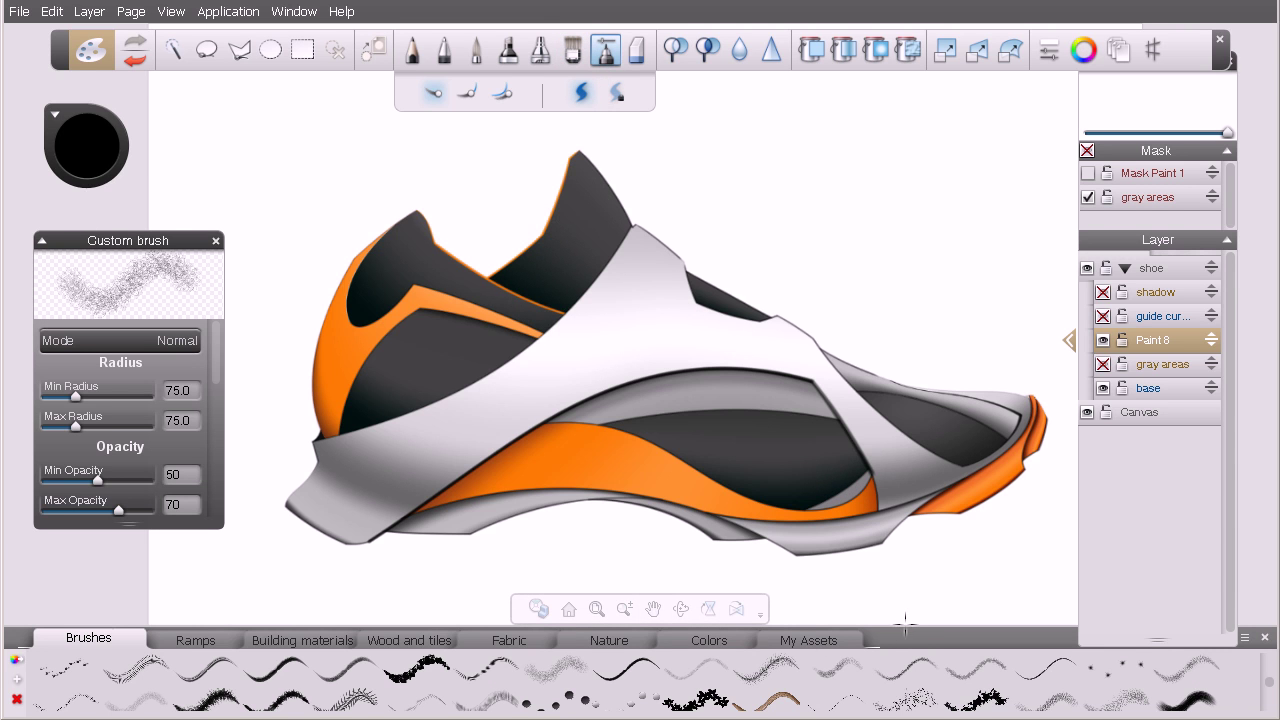
drag(906, 622, 915, 588)
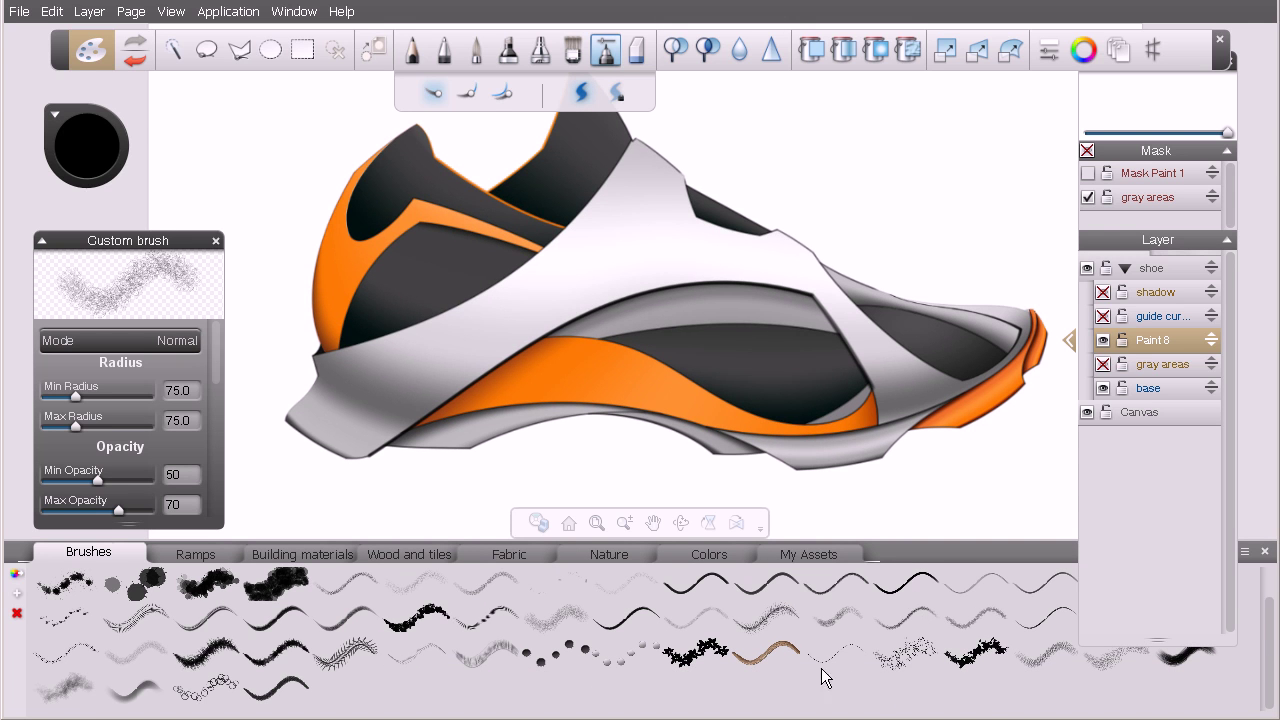
click(562, 620)
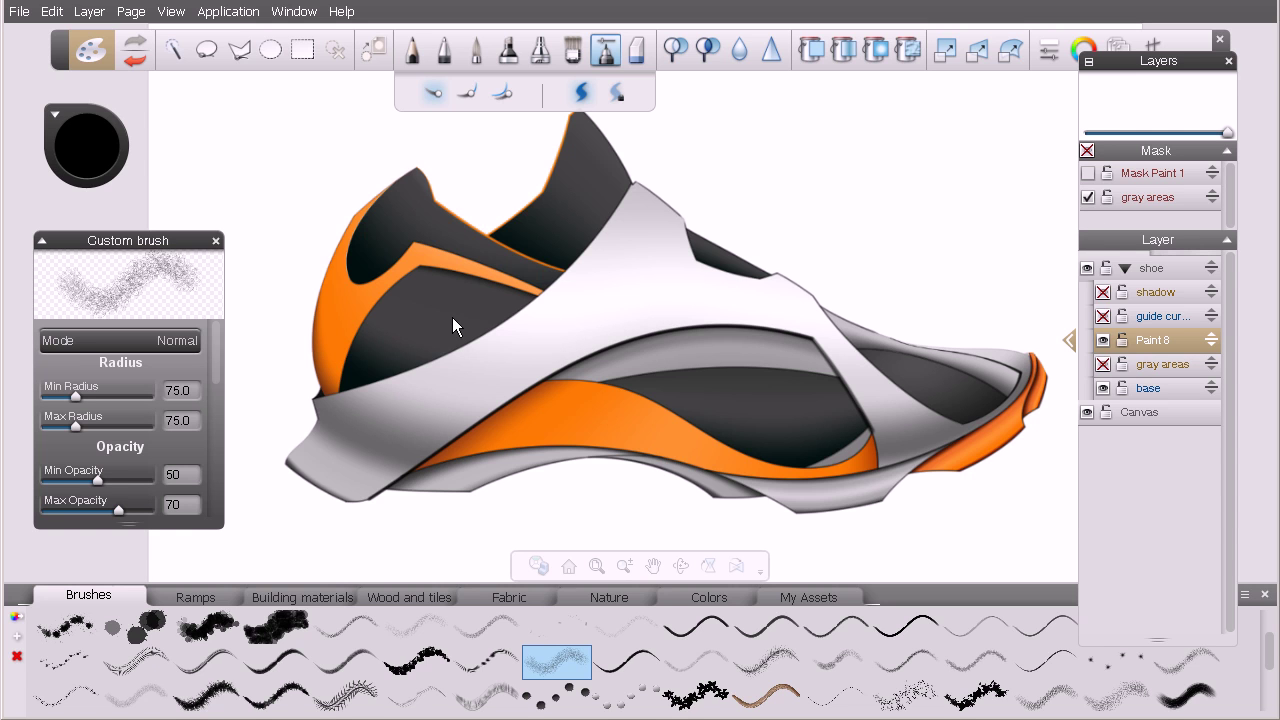
- Paint grainy leather texture across the dark upper panel, zooming in close for detail
drag(432, 292, 450, 323)
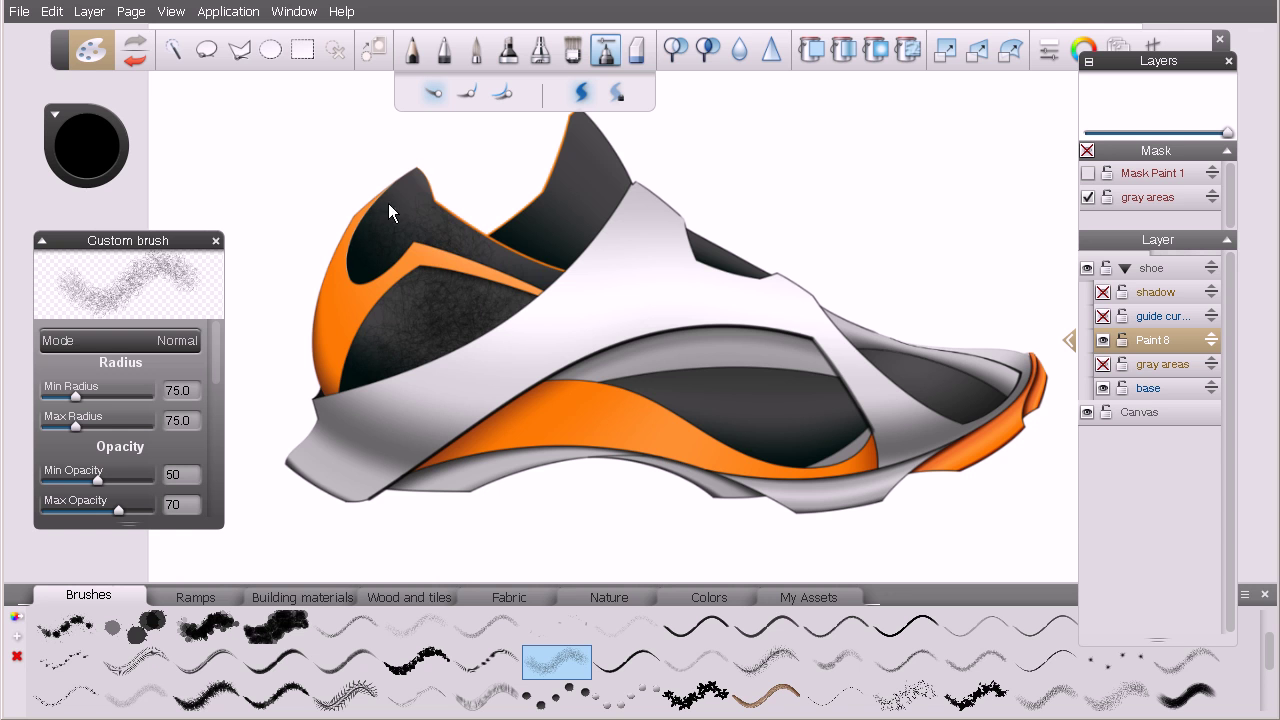
key(space)
drag(400, 257, 577, 289)
key(space)
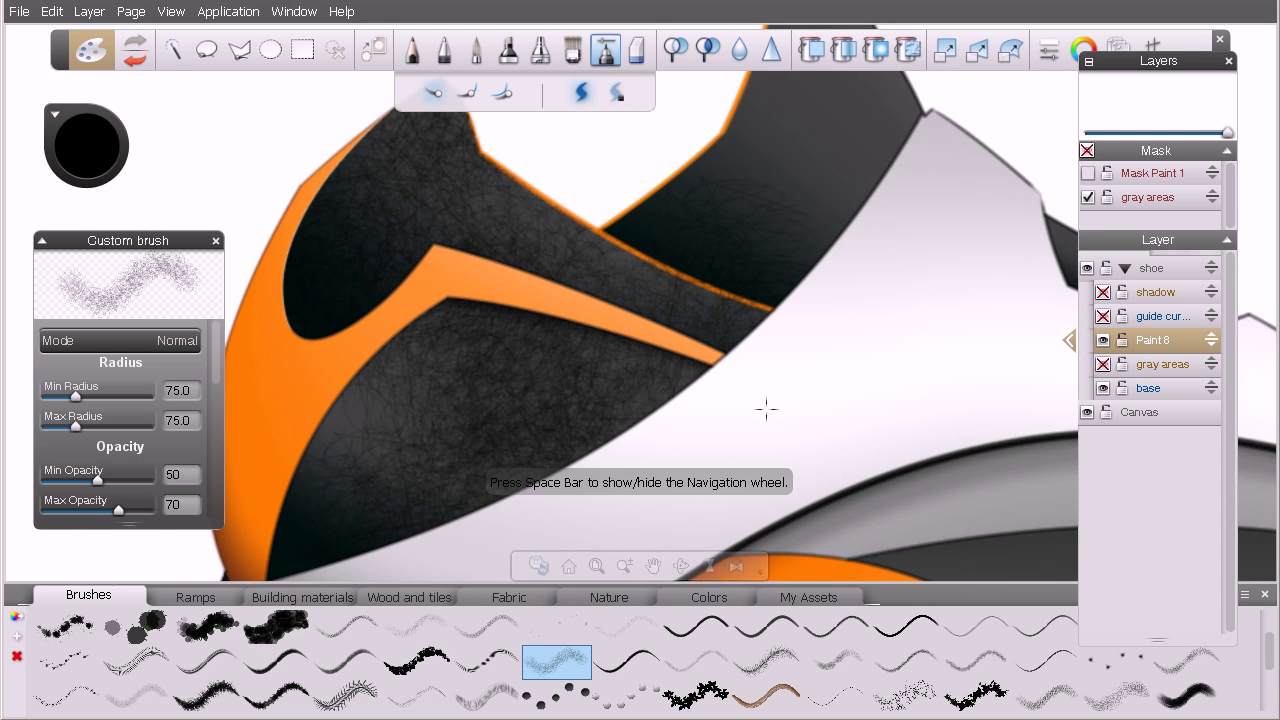
mouse_move(610, 395)
mouse_down()
mouse_move(650, 378)
mouse_move(625, 415)
mouse_move(457, 429)
mouse_move(331, 503)
mouse_move(393, 386)
mouse_move(580, 340)
mouse_move(457, 232)
mouse_move(463, 129)
mouse_move(283, 289)
mouse_move(417, 251)
mouse_move(622, 262)
mouse_move(708, 240)
mouse_move(800, 168)
mouse_move(860, 90)
mouse_move(800, 75)
mouse_move(890, 110)
mouse_move(770, 280)
mouse_up()
key(space)
drag(814, 374, 869, 281)
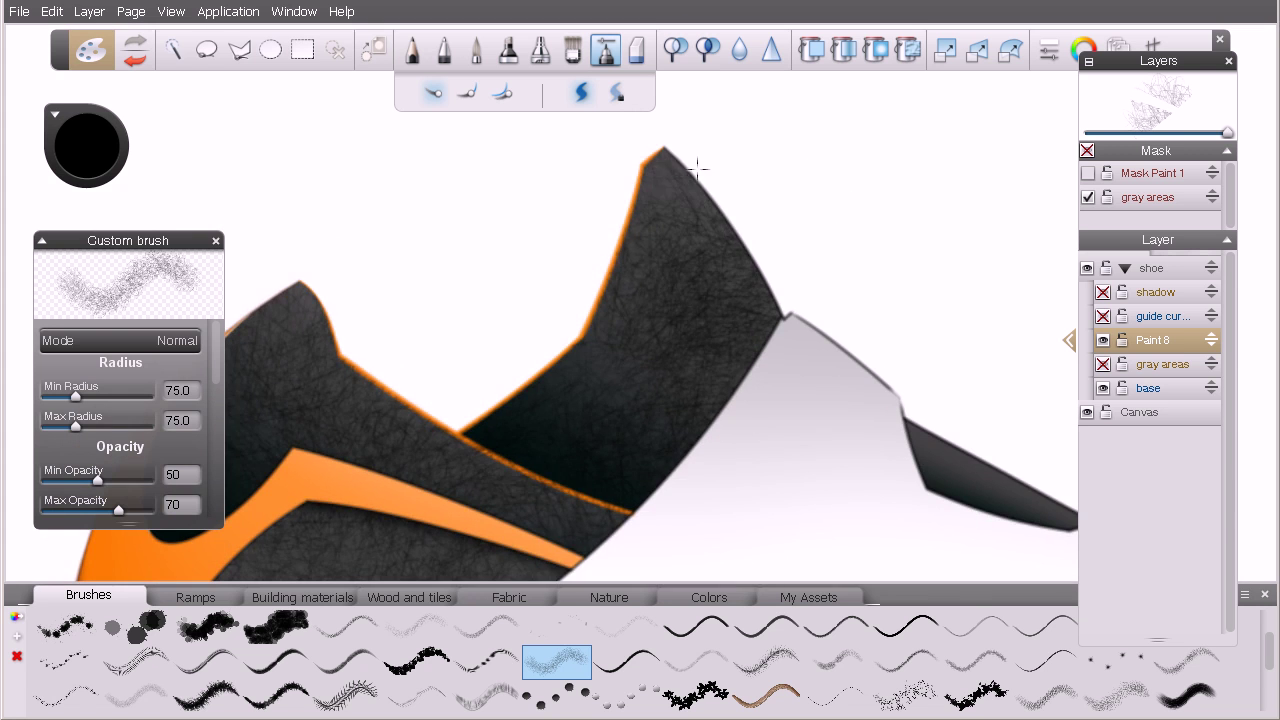
drag(919, 516, 631, 323)
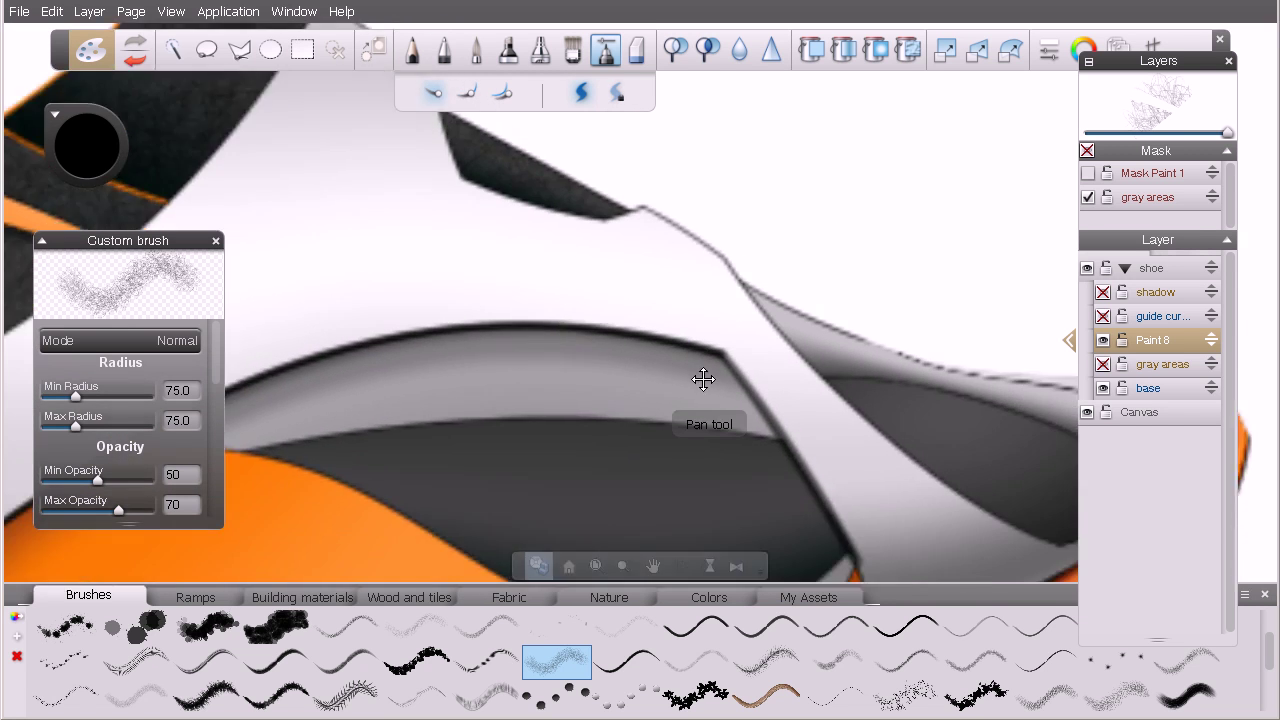
drag(703, 379, 729, 206)
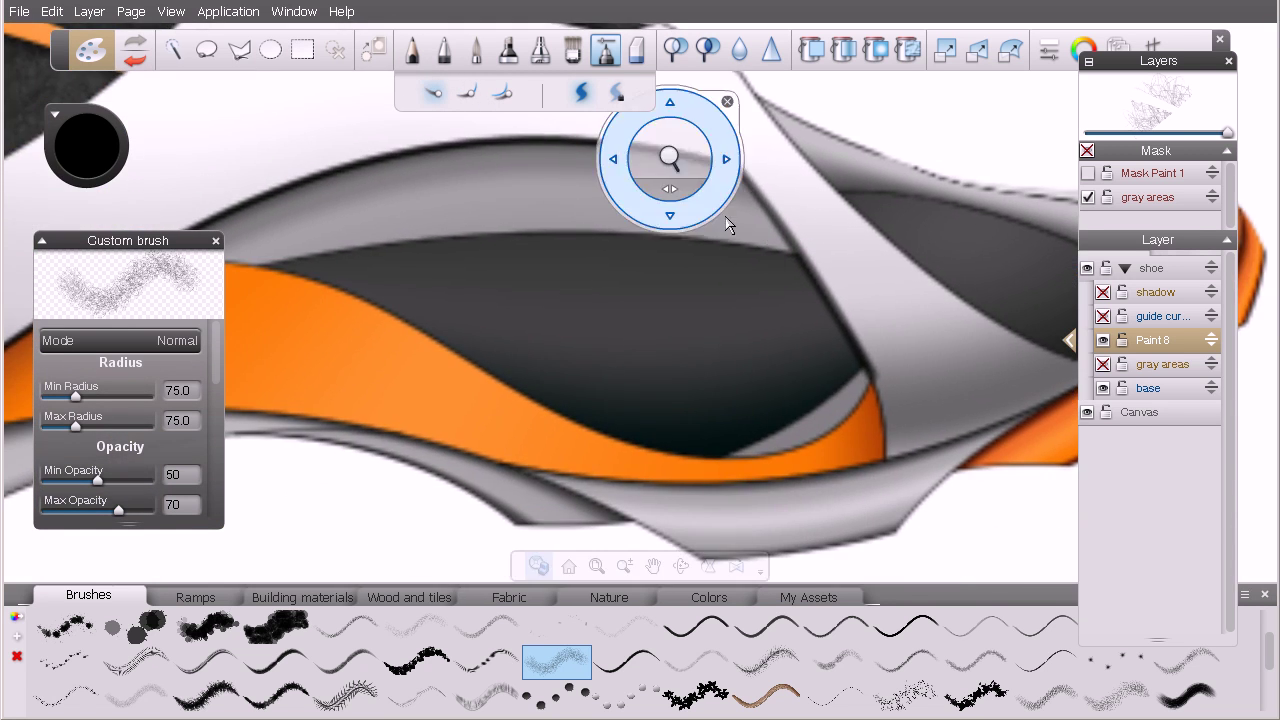
- Continue the leather grain over the dark side panel and the dark toe panels
mouse_move(829, 349)
mouse_down()
mouse_move(654, 273)
mouse_move(400, 267)
mouse_move(312, 307)
mouse_move(526, 331)
mouse_move(572, 367)
mouse_move(755, 411)
mouse_up()
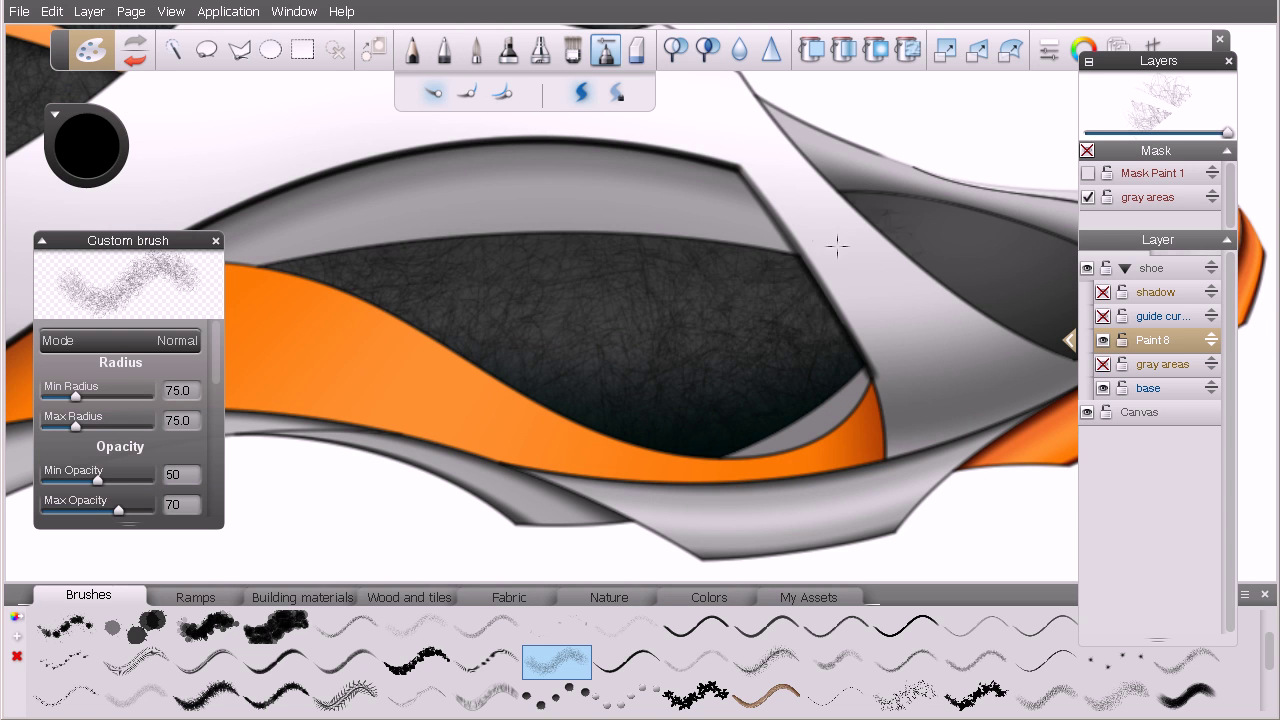
key(space)
drag(663, 274, 563, 314)
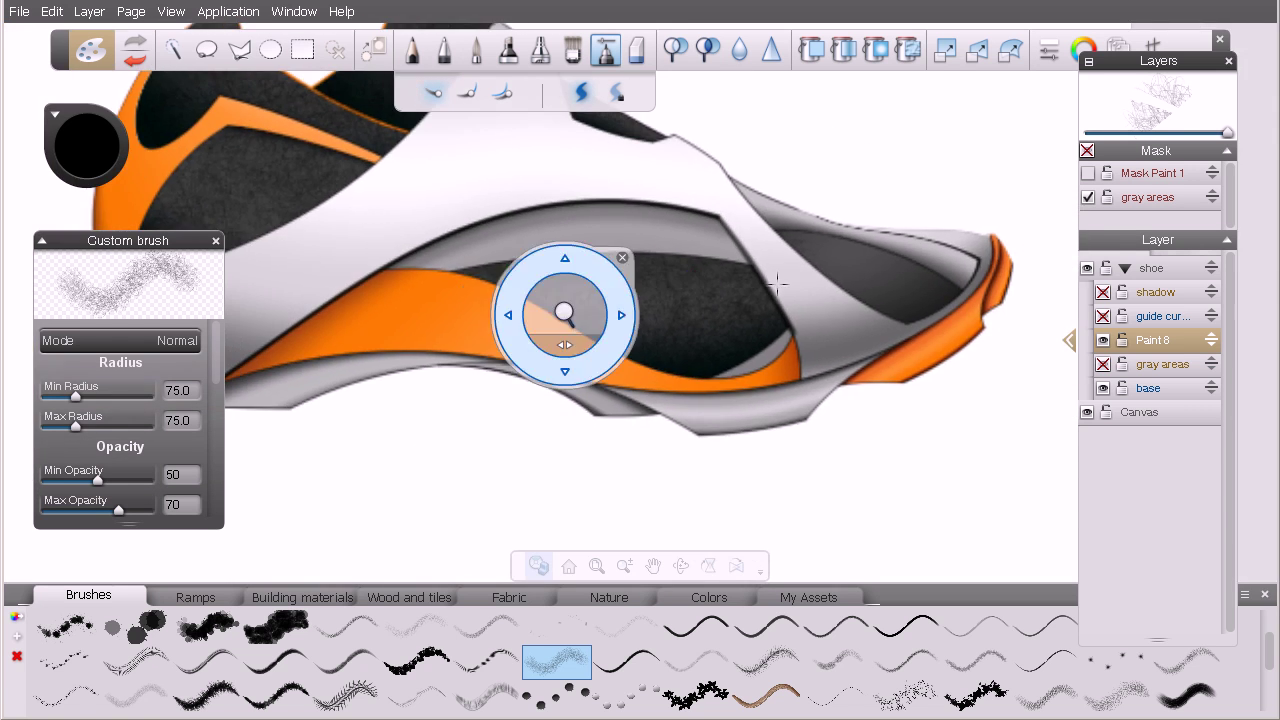
mouse_move(808, 244)
mouse_down()
mouse_move(886, 273)
mouse_move(917, 302)
mouse_up()
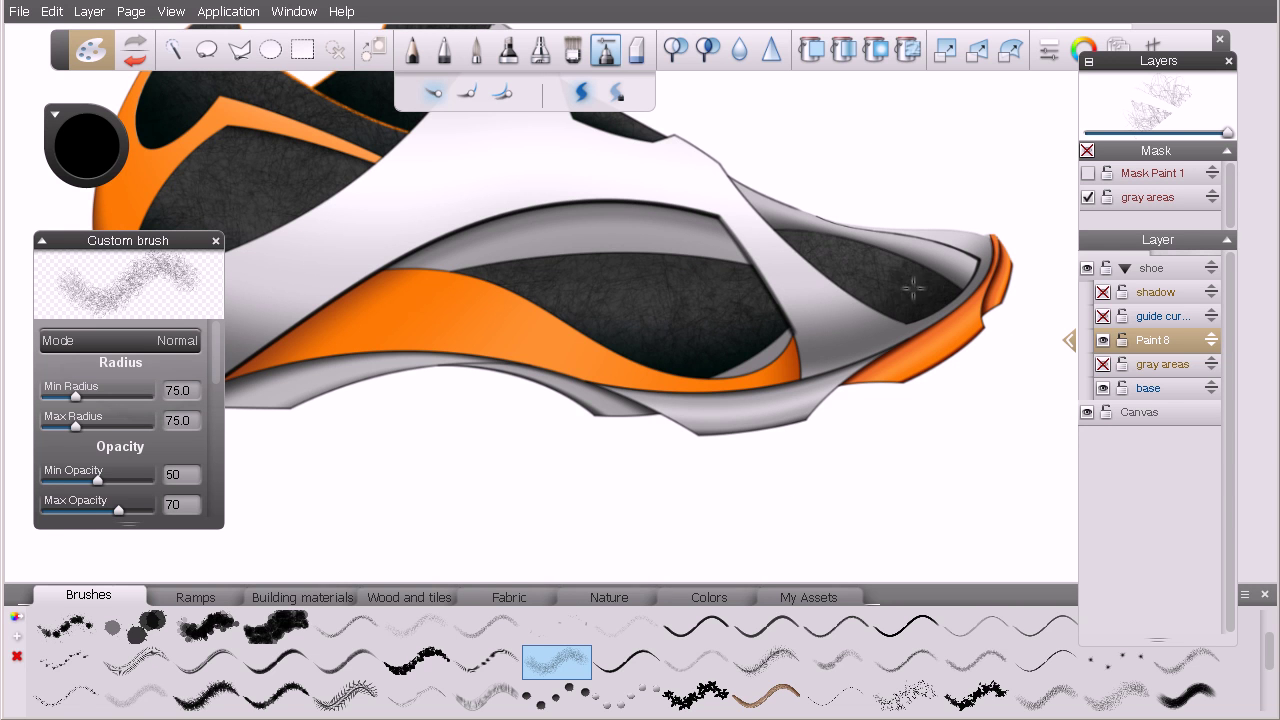
key(space)
drag(771, 277, 765, 307)
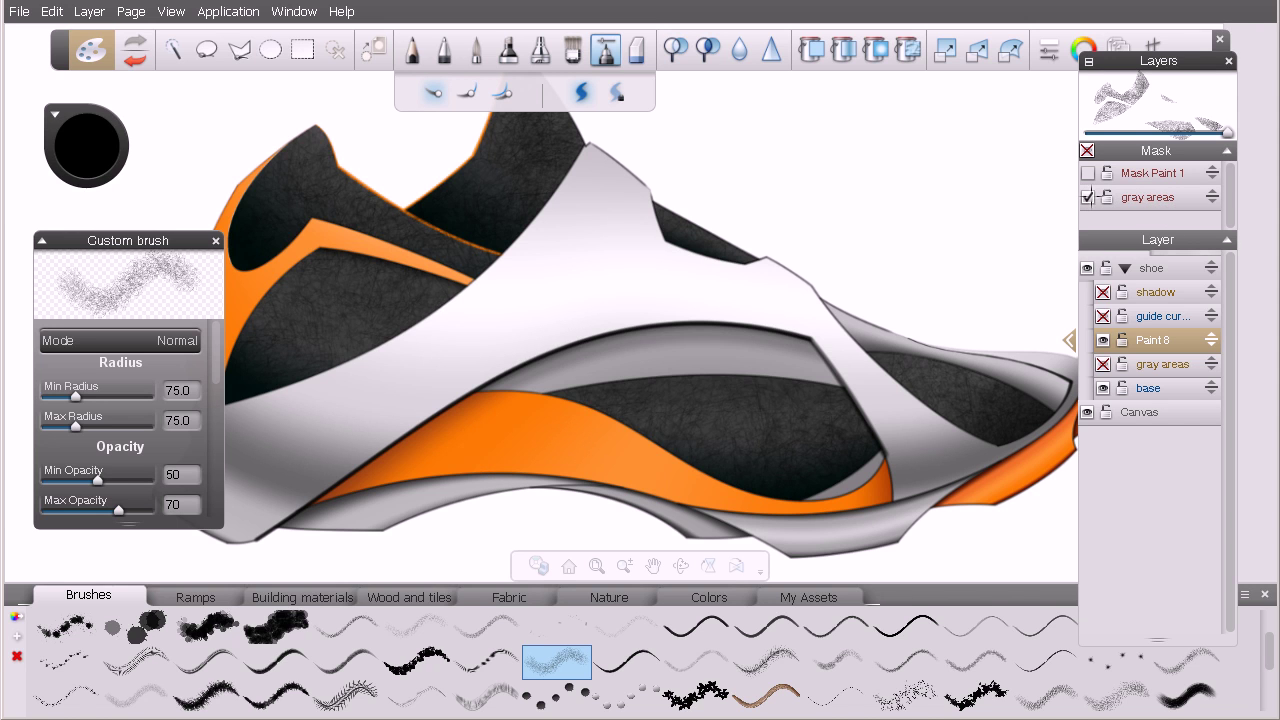
mouse_move(760, 320)
mouse_down()
mouse_move(650, 360)
mouse_move(772, 360)
mouse_up()
drag(804, 396, 815, 455)
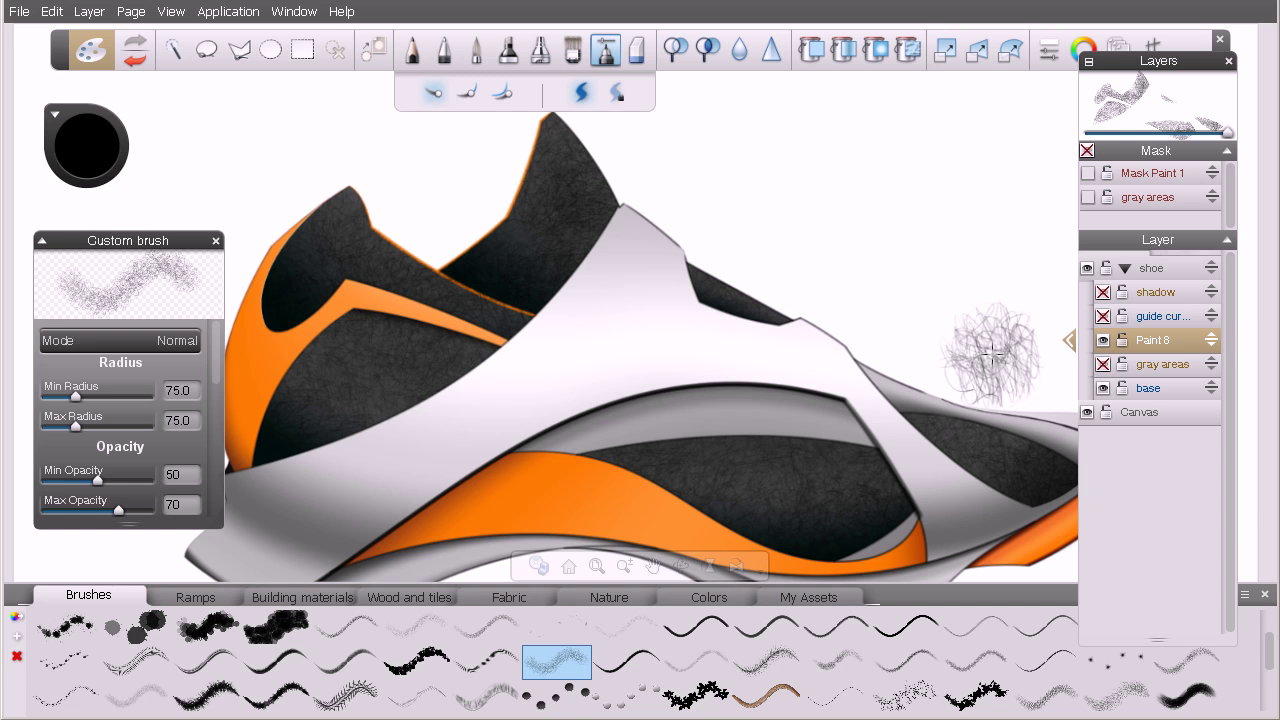
- Undo the stray stroke near the white panel, re-enable the gray areas mask, and zoom out to the whole shoe
mouse_move(590, 320)
mouse_down()
mouse_move(627, 331)
mouse_move(619, 374)
mouse_move(618, 337)
mouse_move(632, 332)
mouse_move(464, 432)
mouse_move(545, 384)
mouse_move(630, 298)
mouse_up()
key(ctrl+z)
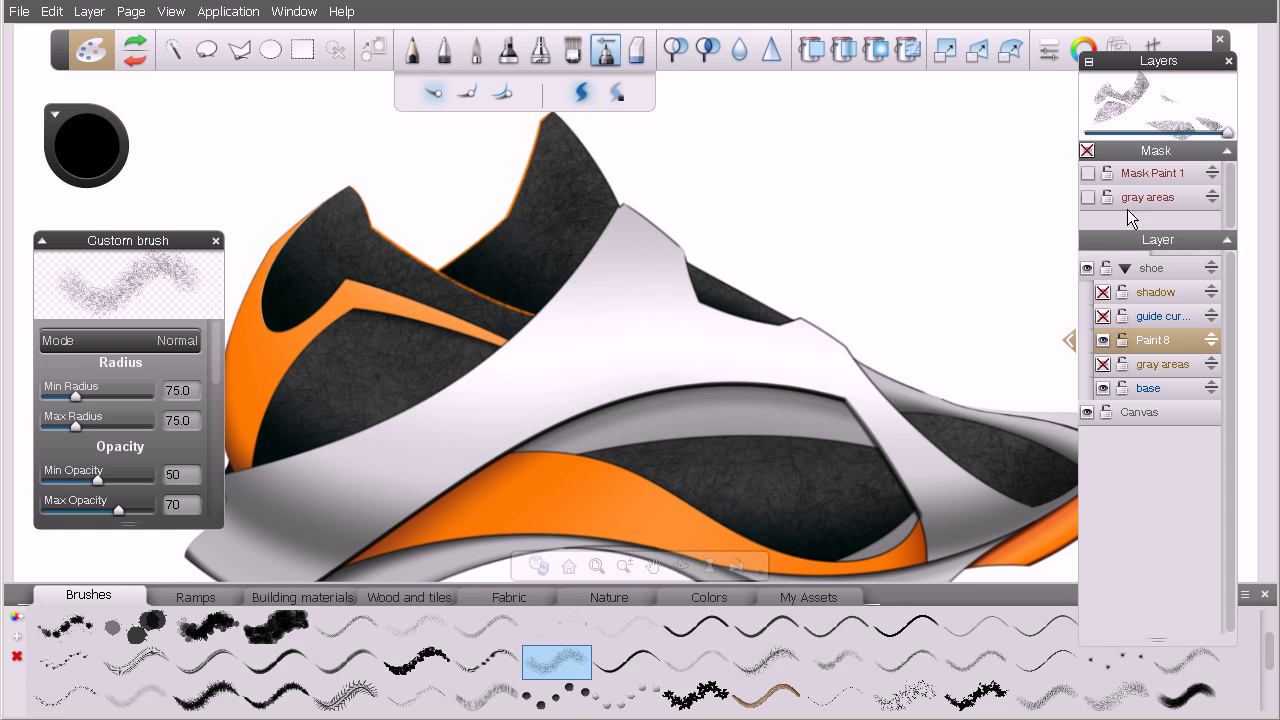
click(1089, 197)
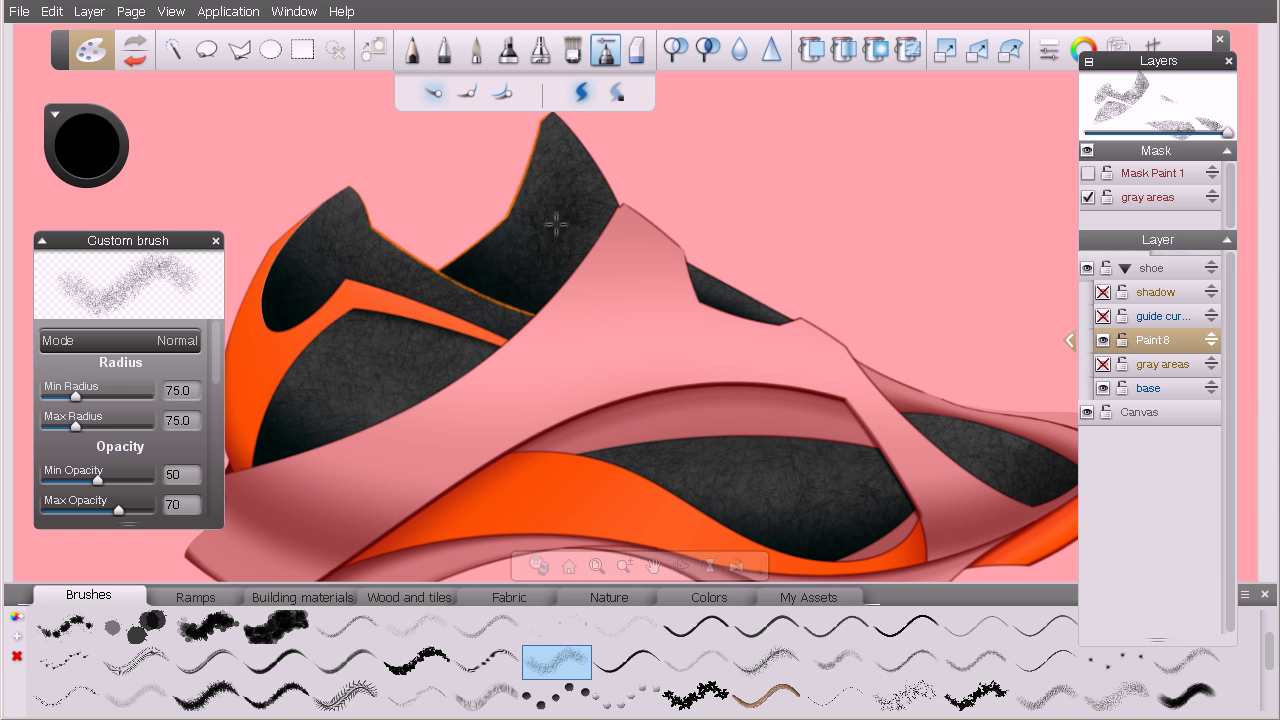
key(space)
drag(731, 337, 700, 371)
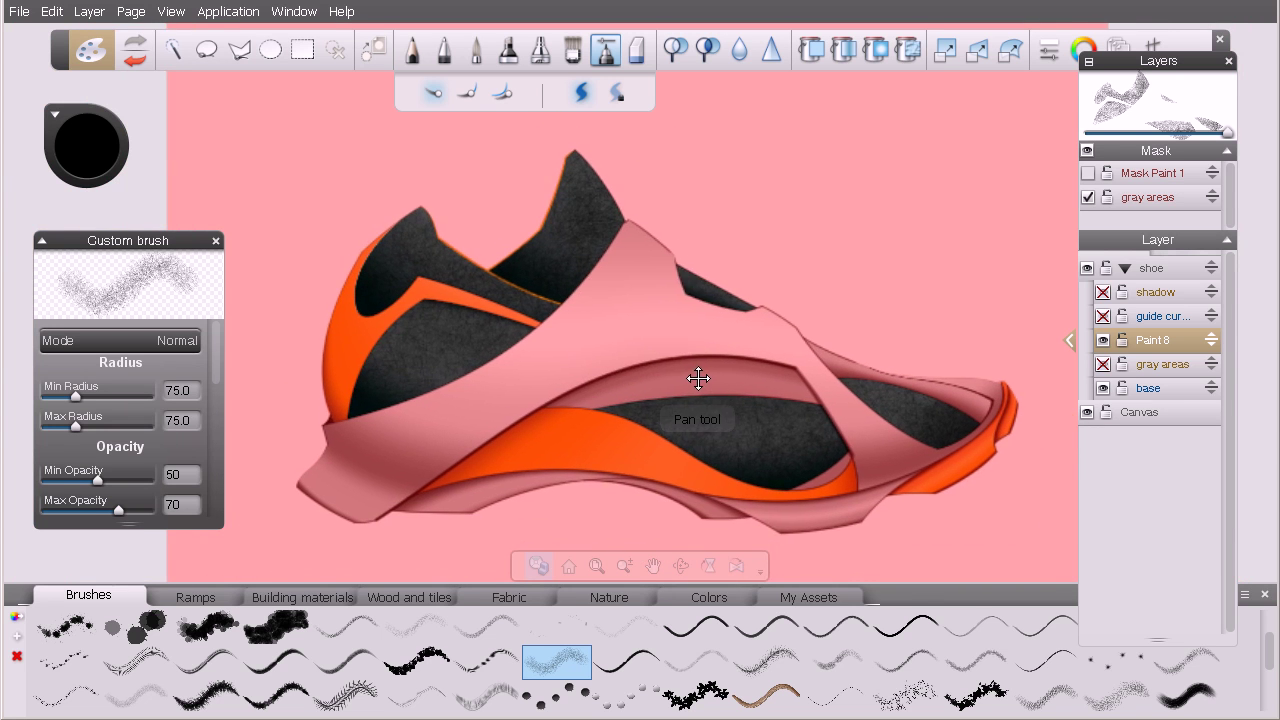